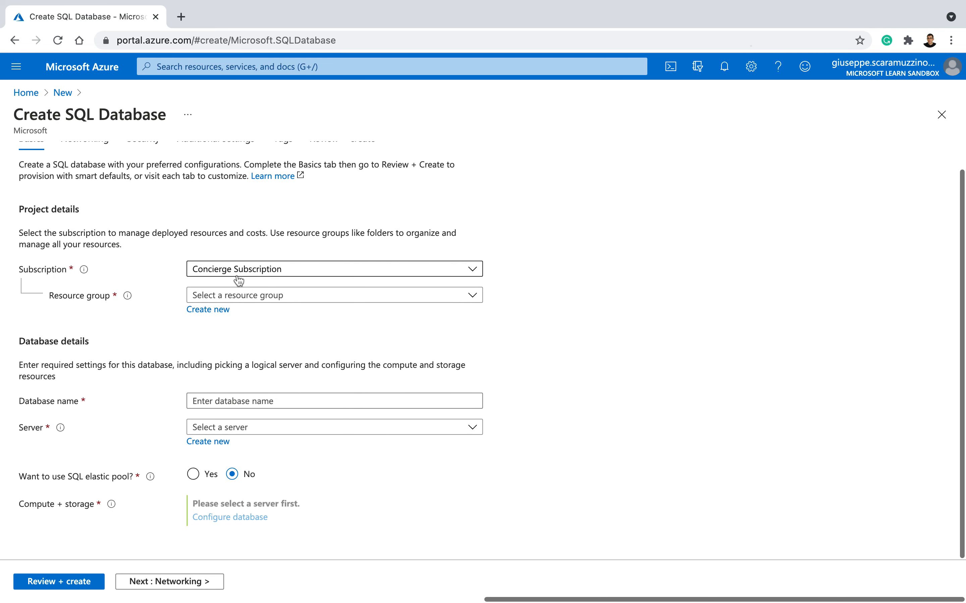
Step: Assign the existing resource group learn-e40d5706-0d42-4861-aef8-b1183018bfa1 and name the database MyDatabaseSQL
left_click(225, 295)
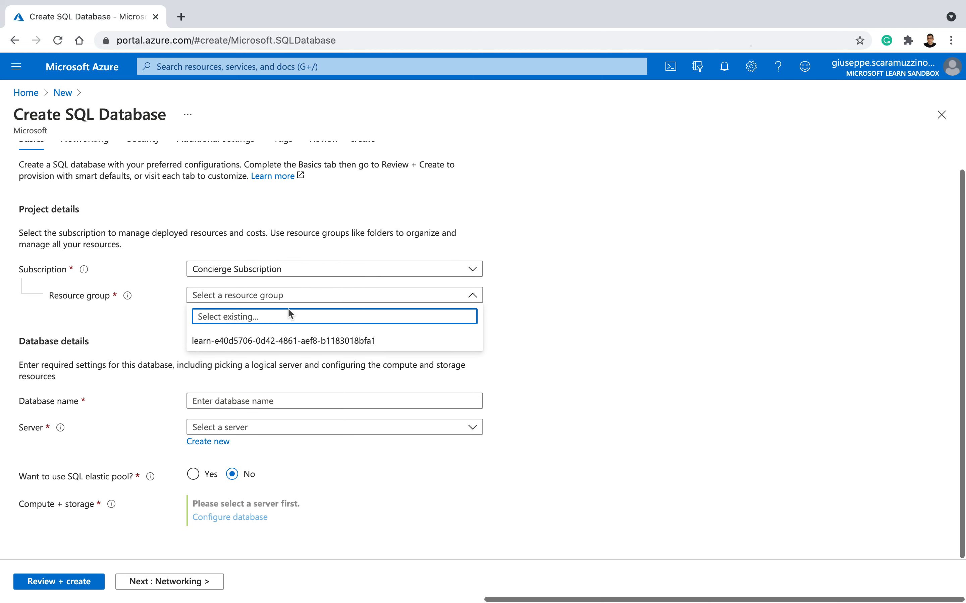
left_click(280, 340)
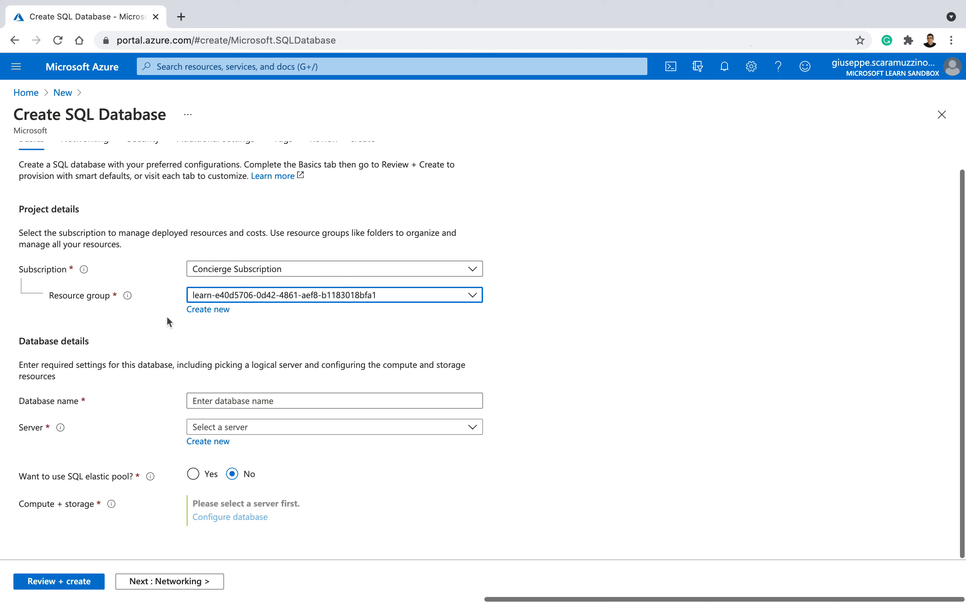
left_click(198, 401)
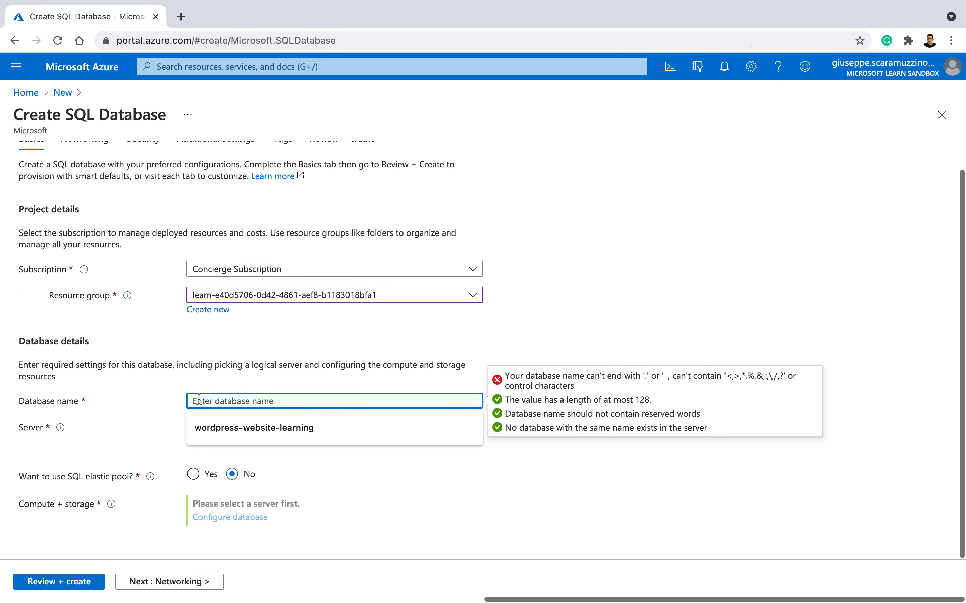
type("Myd")
key("BackSpace")
type("D")
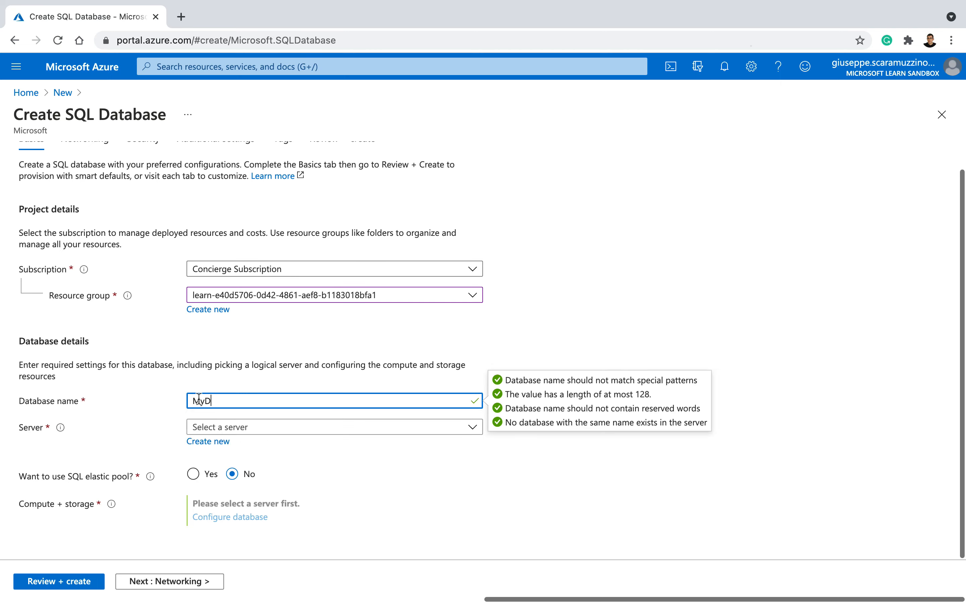
type("atabaseSQL")
Step: Start creating a new server for the database and name it mylearnserversql
left_click(236, 428)
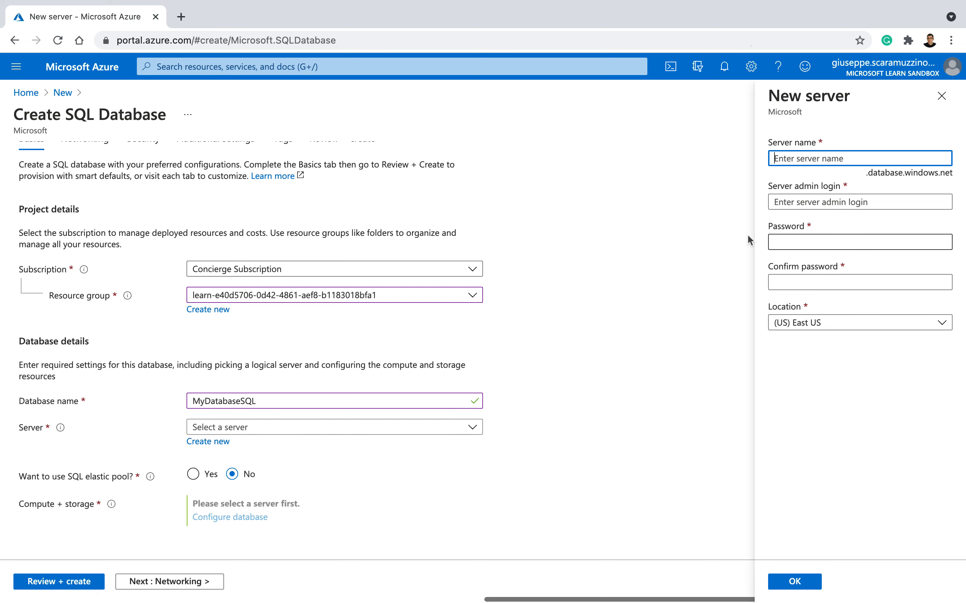
left_click(805, 157)
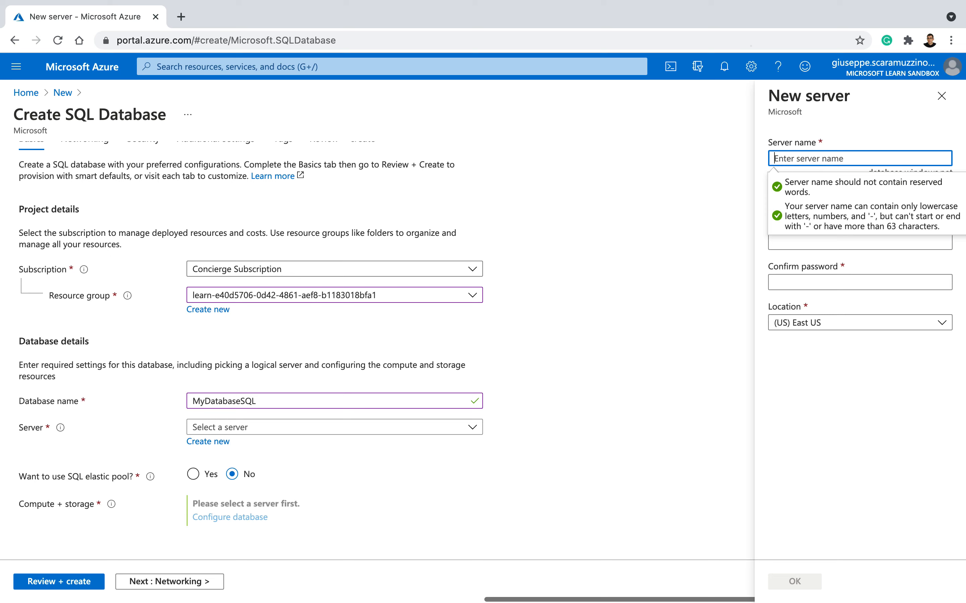
type("mylearn")
key("BackSpace")
type("rnservers")
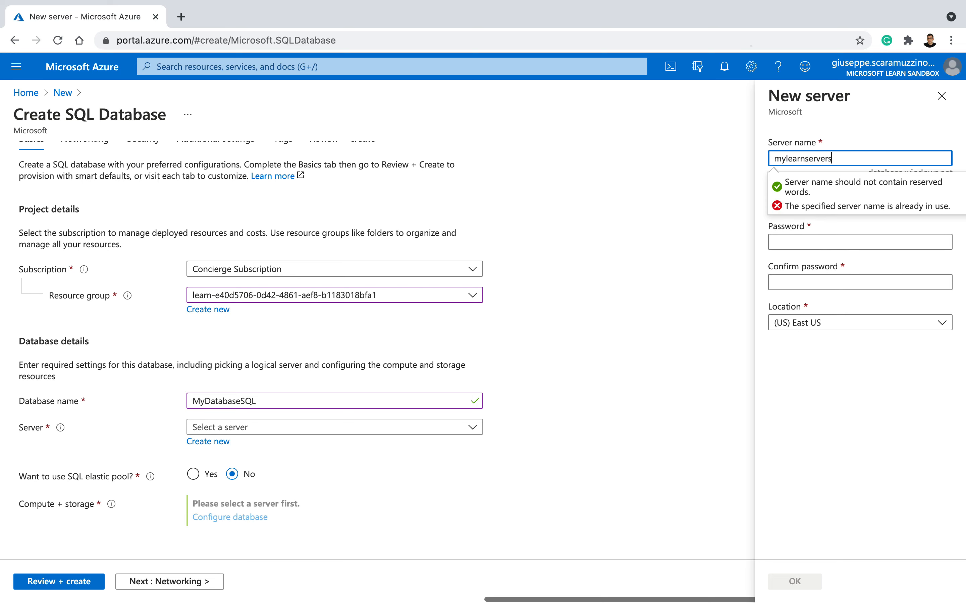
type("ql")
left_click(901, 399)
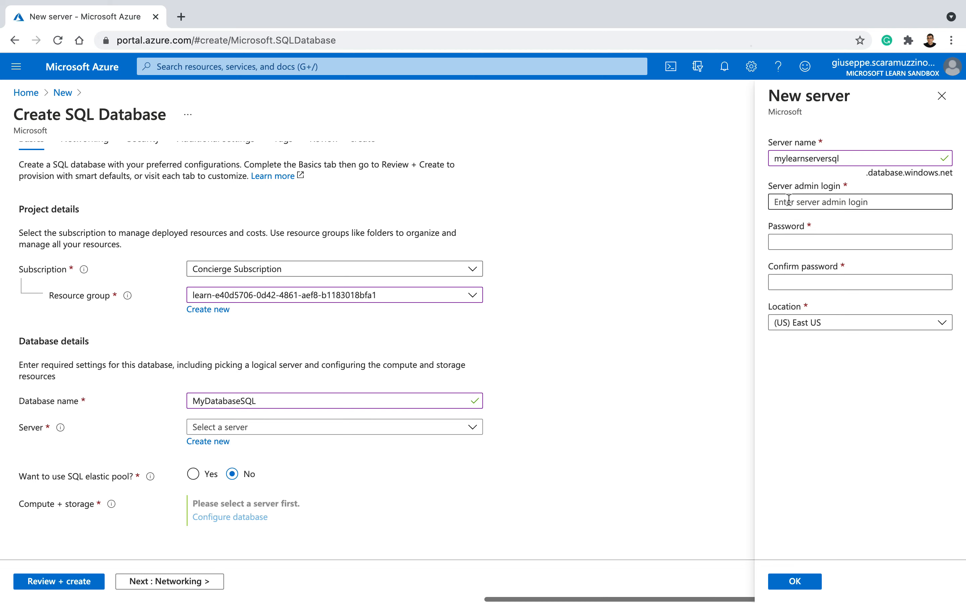
Step: Set the new server's admin login to sqluser, then enter and confirm the account password
left_click(817, 203)
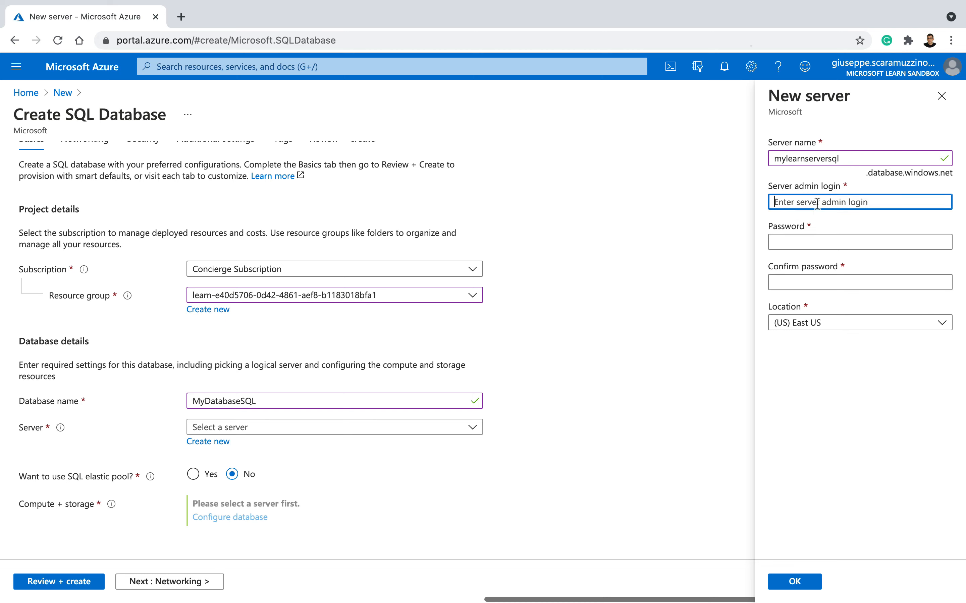
type("sql")
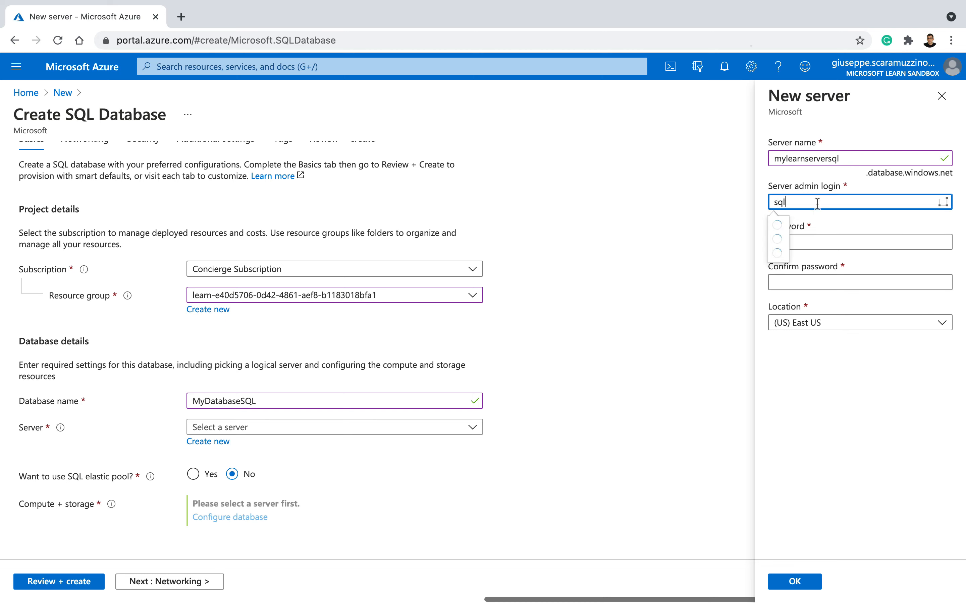
type("user")
key("Tab")
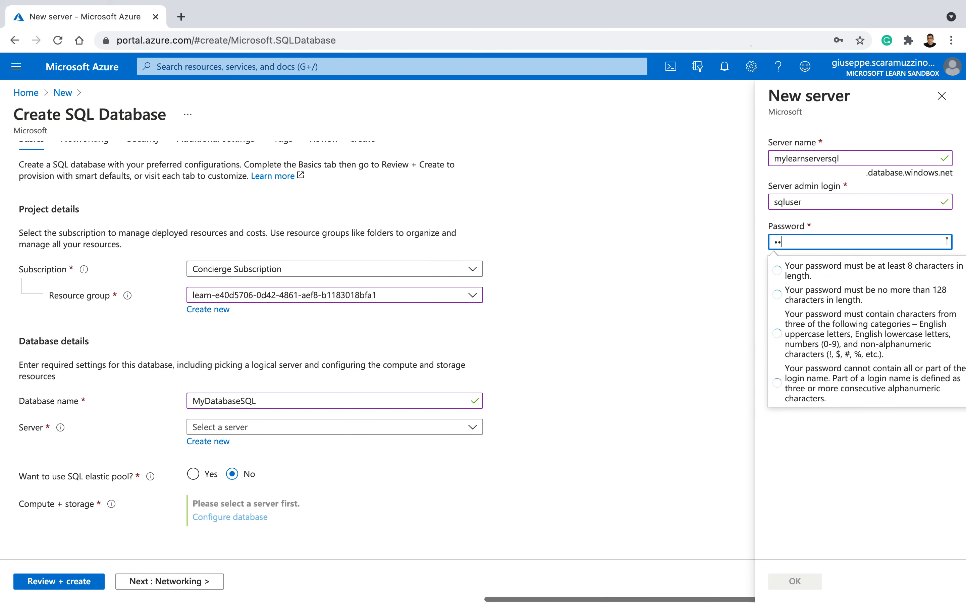
type("••••••••")
key("Tab")
type("••••••••••••")
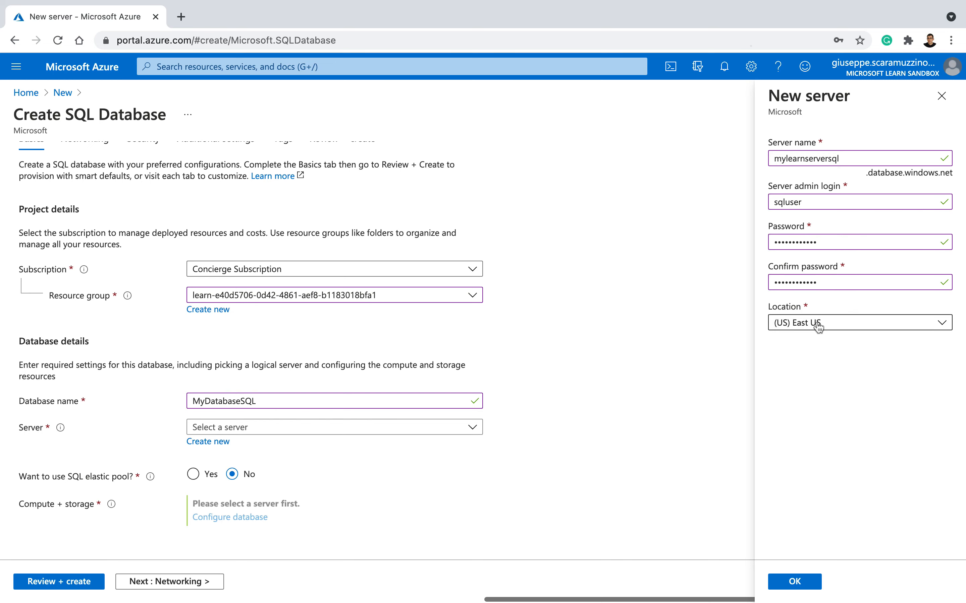
Step: Set the new server's location to (US) East US and accept the server settings
left_click(786, 324)
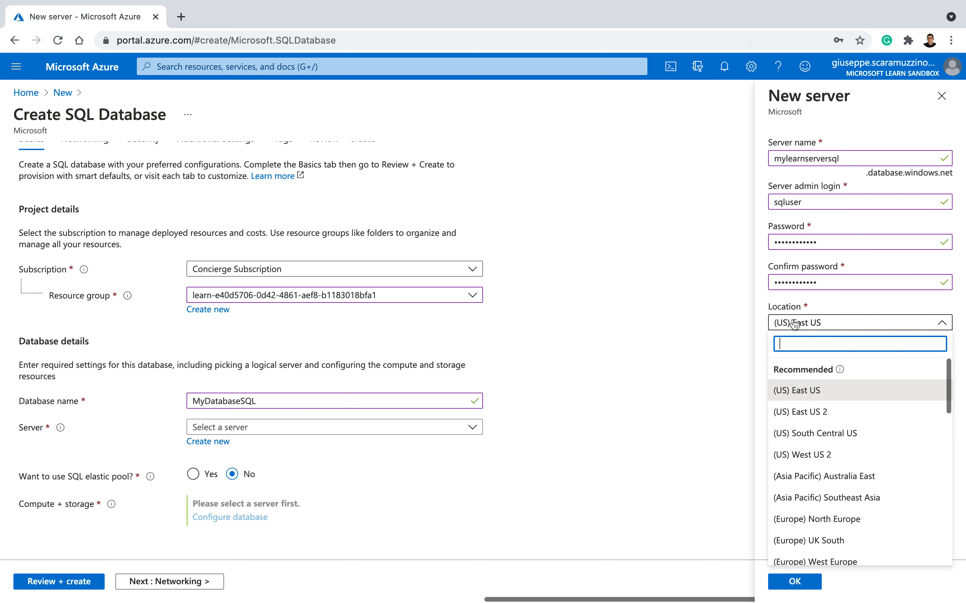
left_click(799, 392)
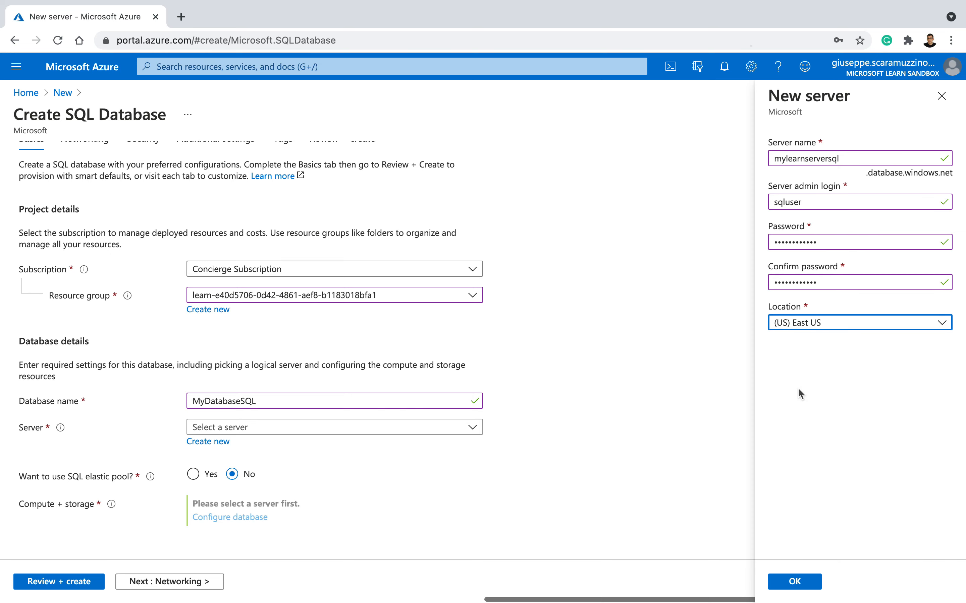
left_click(805, 586)
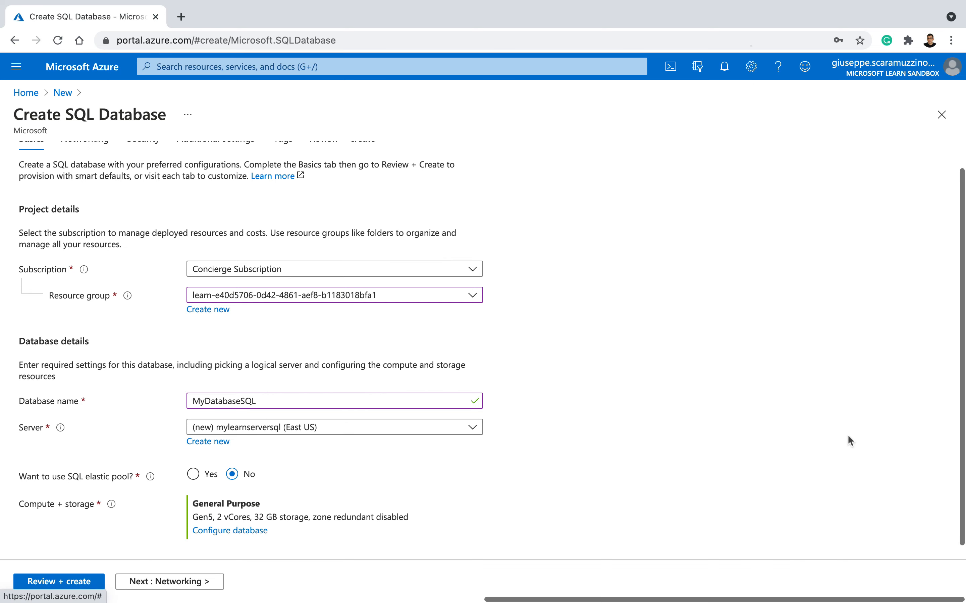
Step: Select the new mylearnserversql (East US) server as the database's server
scroll(683, 386, "down", 1)
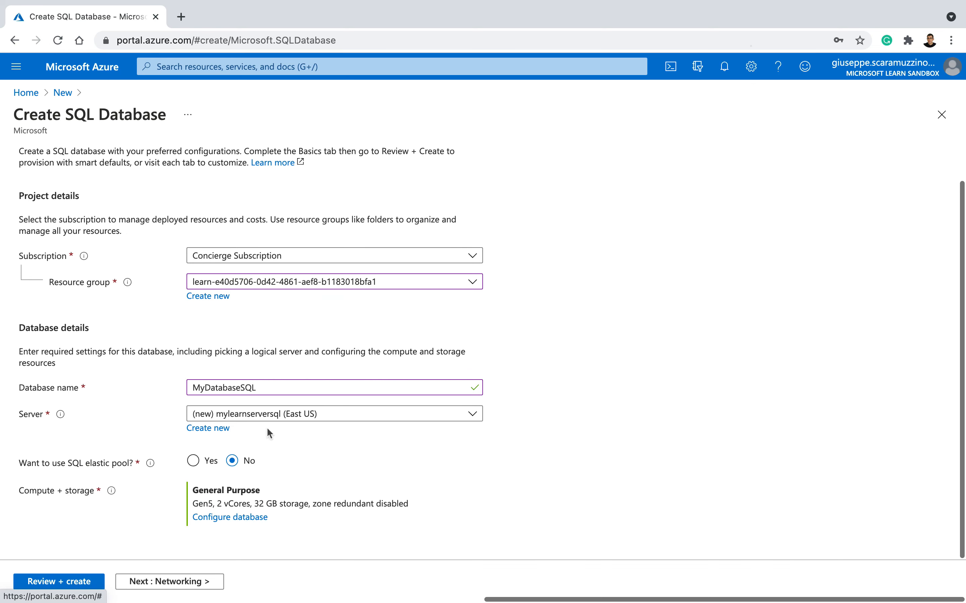
left_click(225, 415)
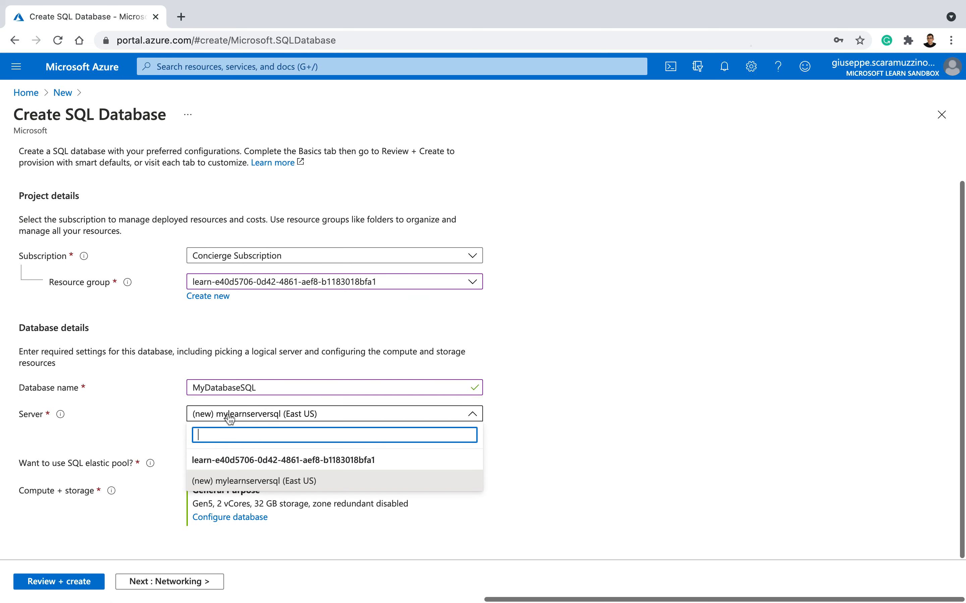
left_click(280, 482)
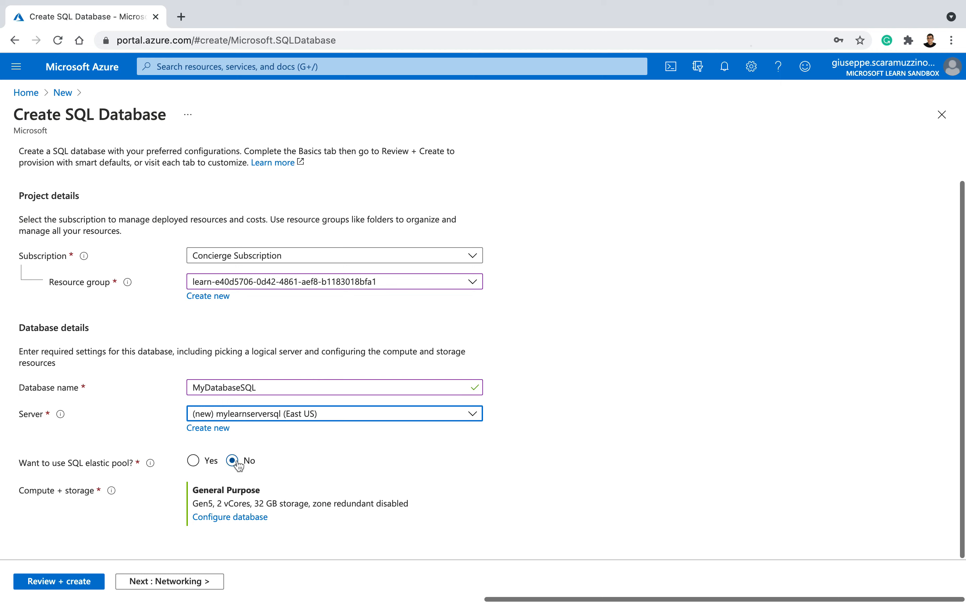
Step: Set the network connectivity method to Public endpoint and choose Not now for Azure Defender for SQL
left_click(161, 582)
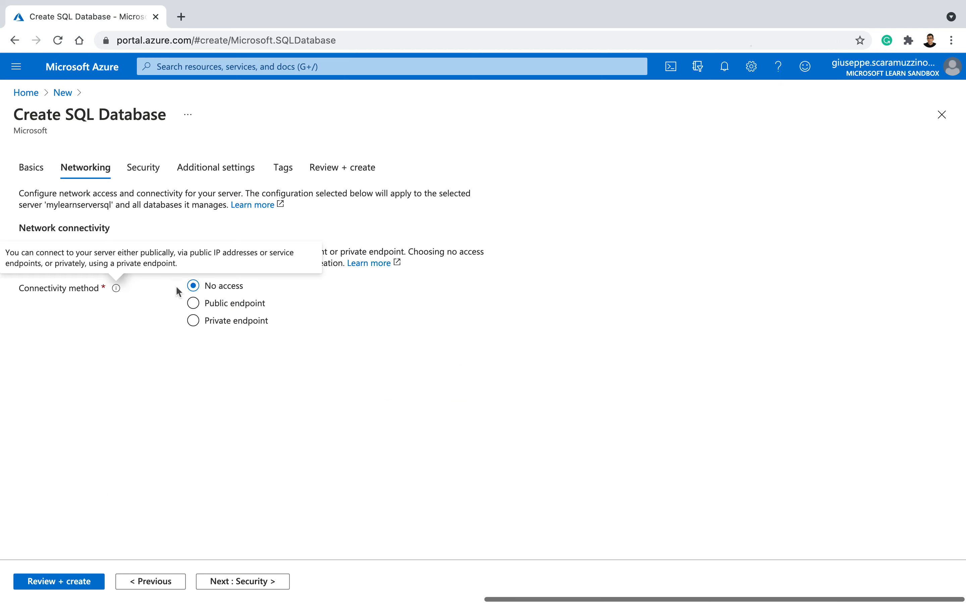
left_click(194, 305)
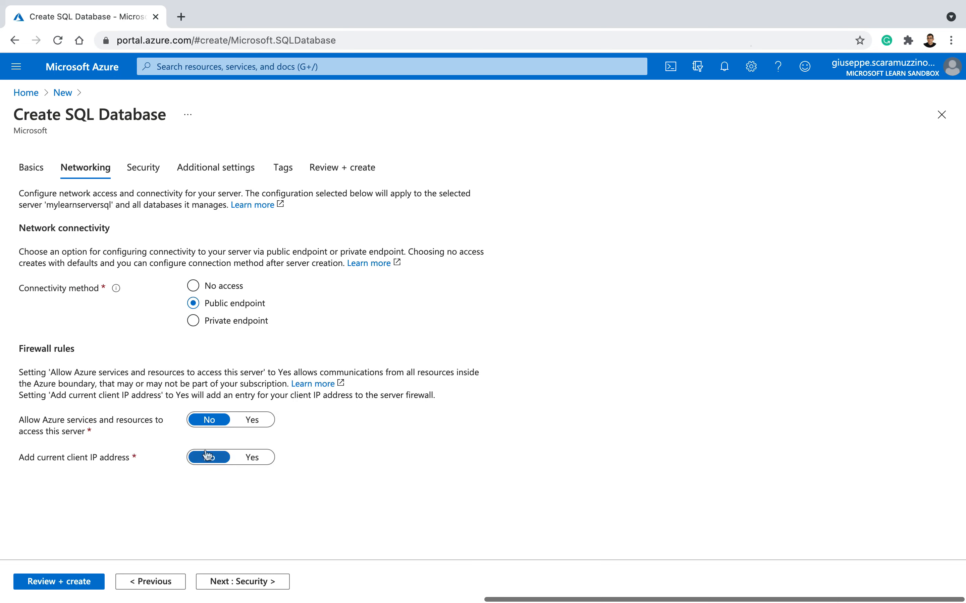
left_click(240, 582)
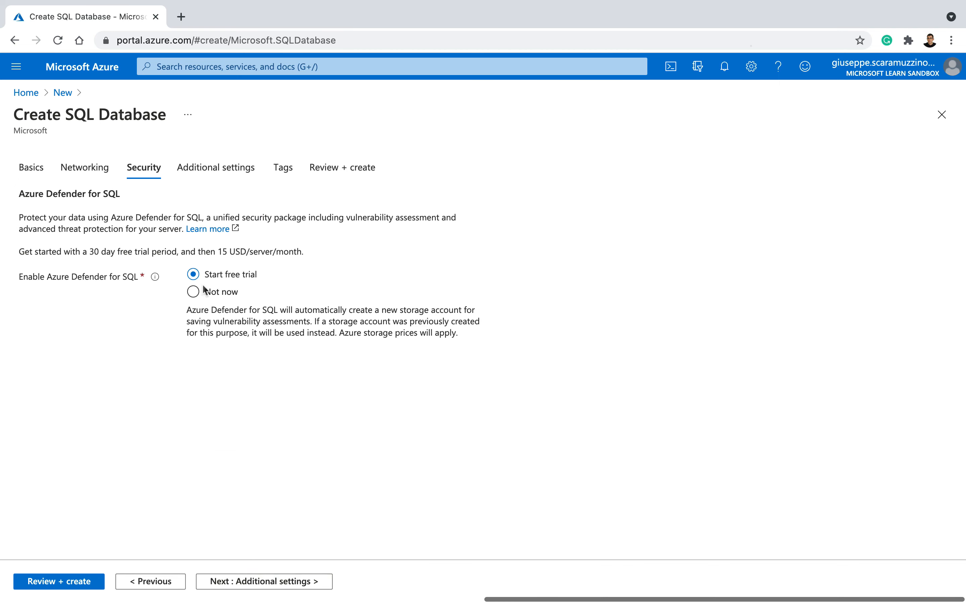
left_click(192, 298)
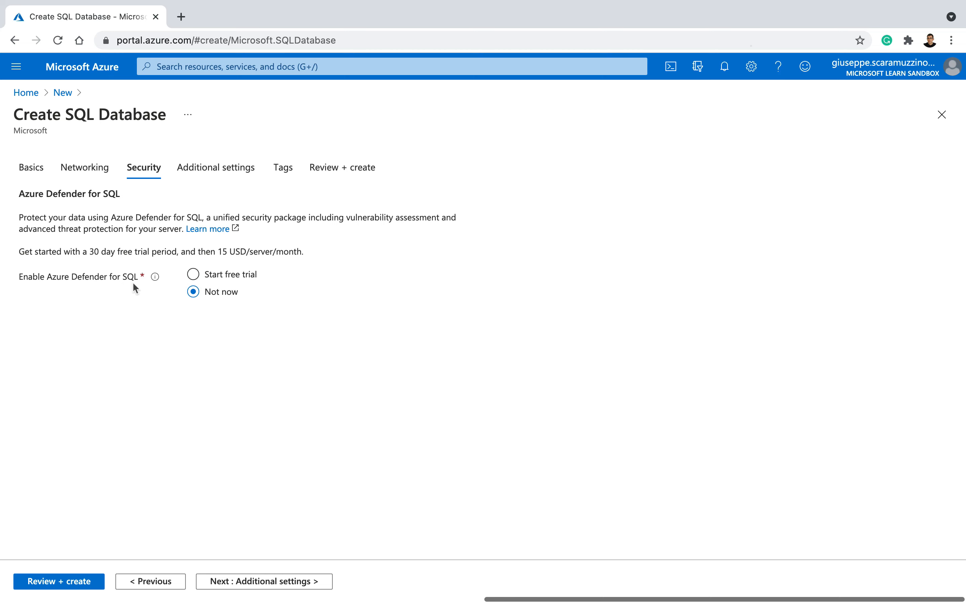
Step: Choose Sample as the existing data for the database, and submit the reviewed configuration for creation
left_click(270, 583)
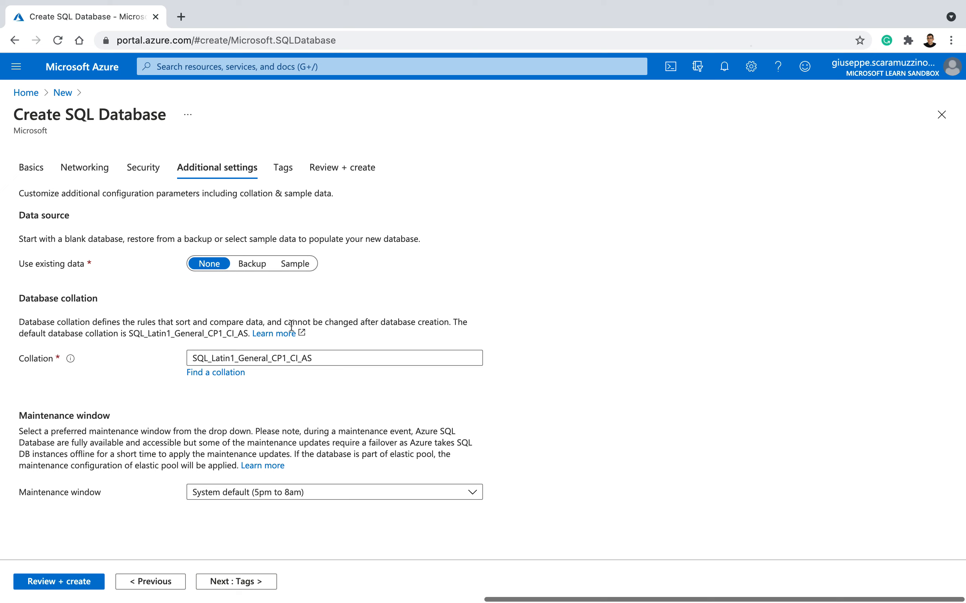
left_click(294, 265)
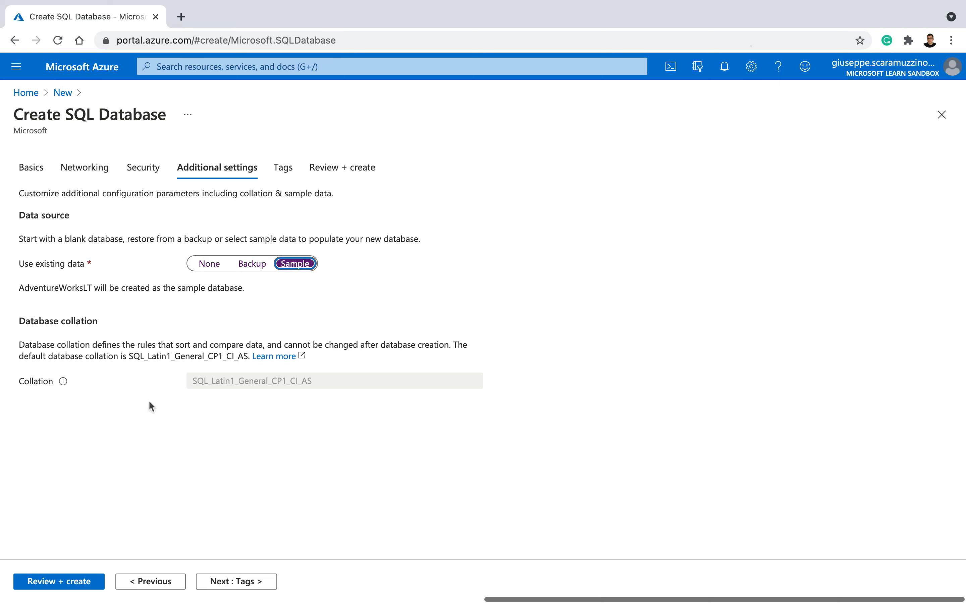
left_click(58, 583)
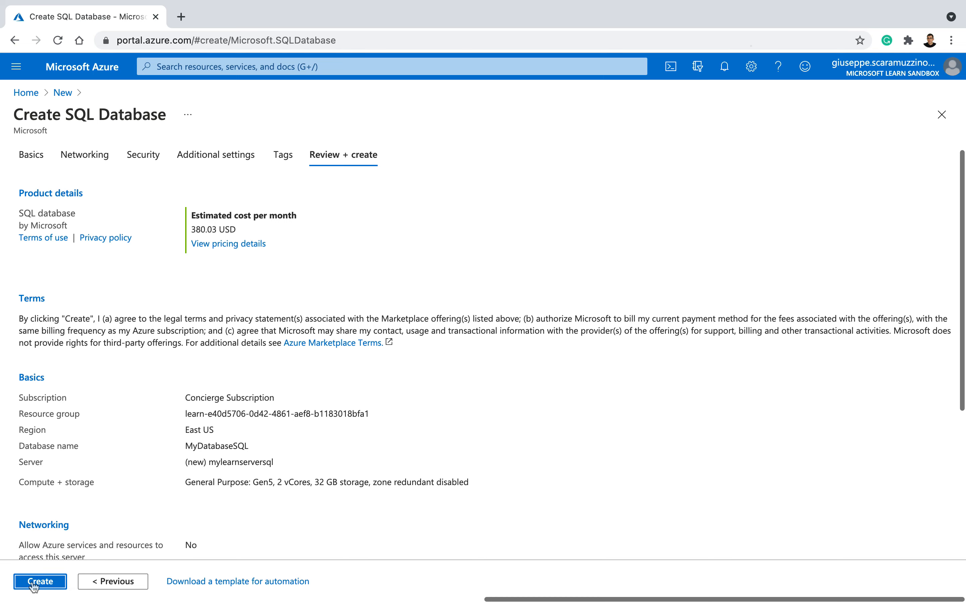
left_click(35, 583)
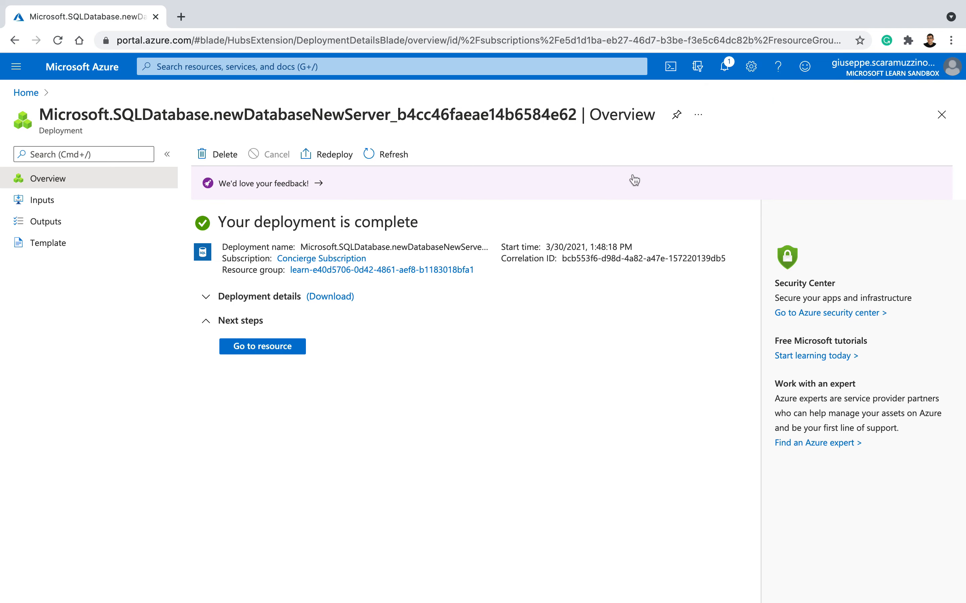
Step: In the deployed database's server firewall settings, allow Azure services and resources to access the server and save the change
left_click(246, 351)
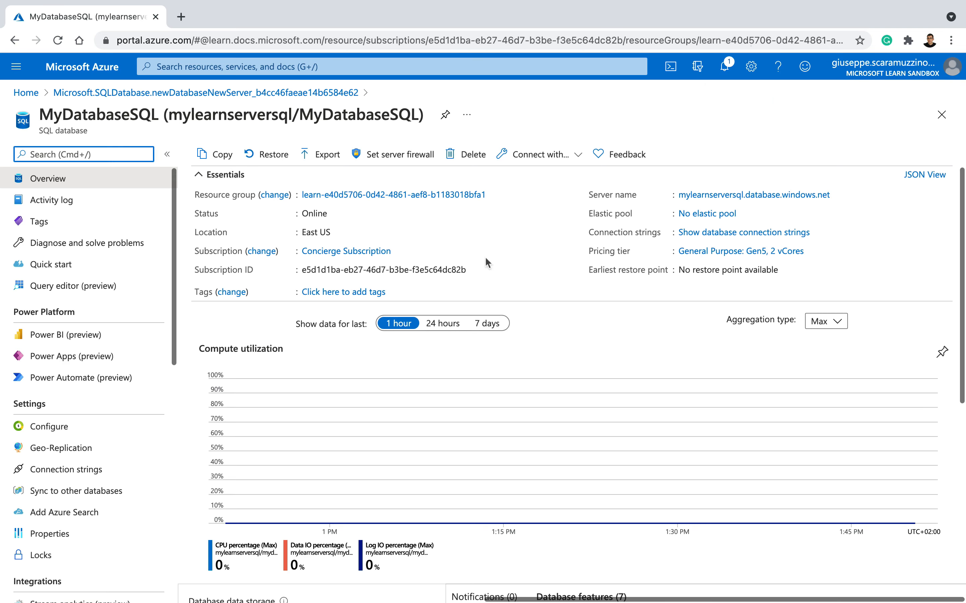
left_click(406, 161)
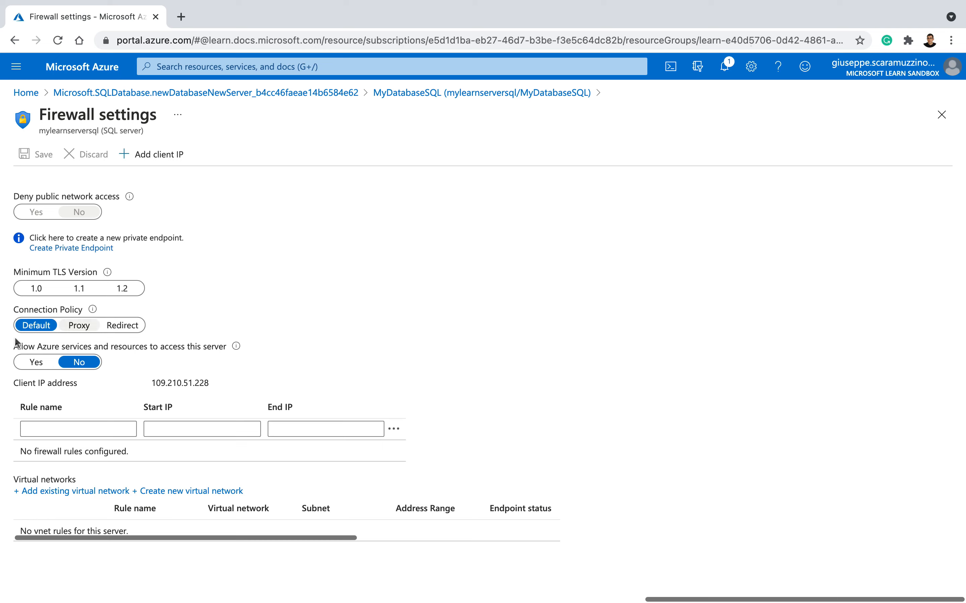
left_click(40, 363)
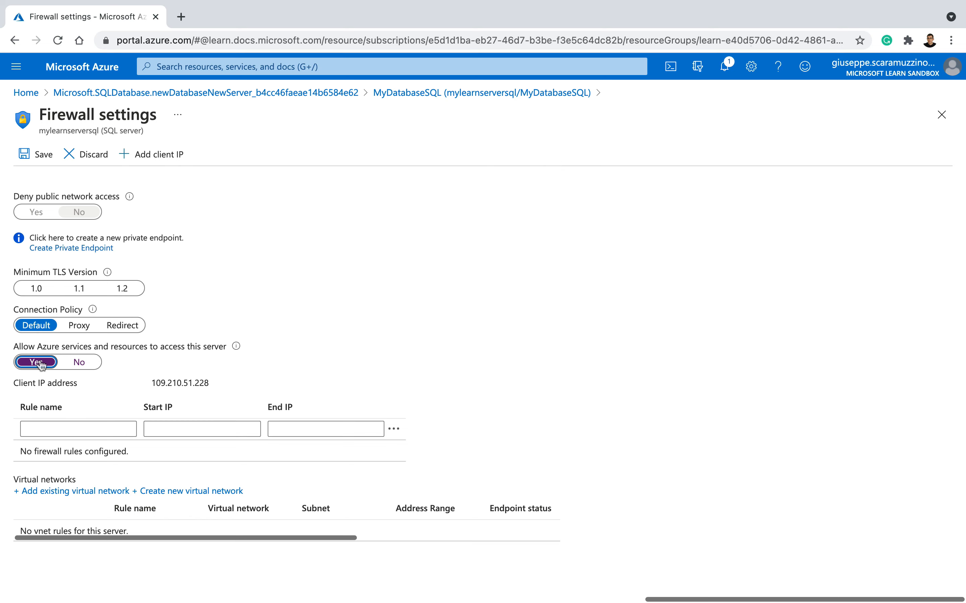
left_click(31, 155)
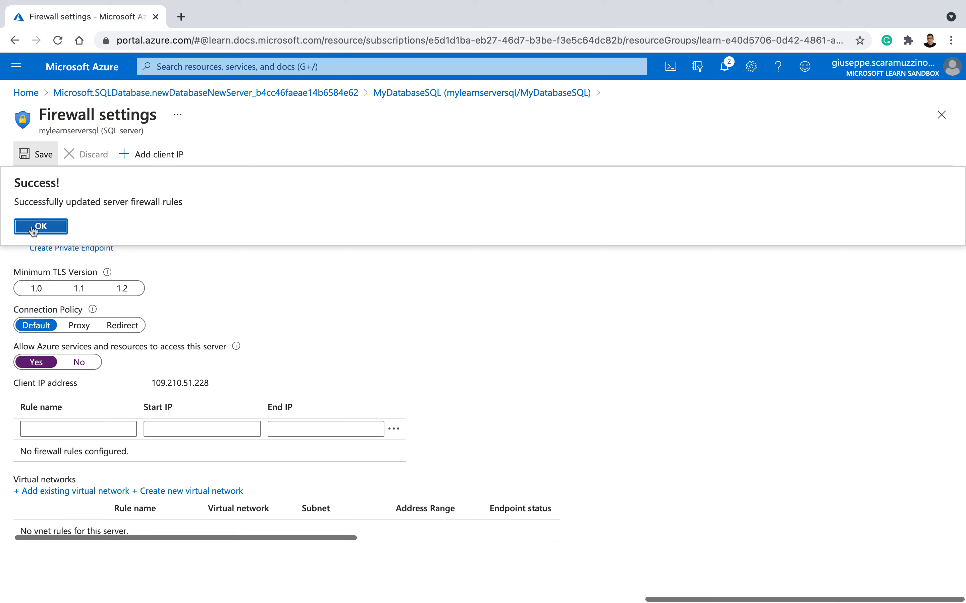
left_click(33, 228)
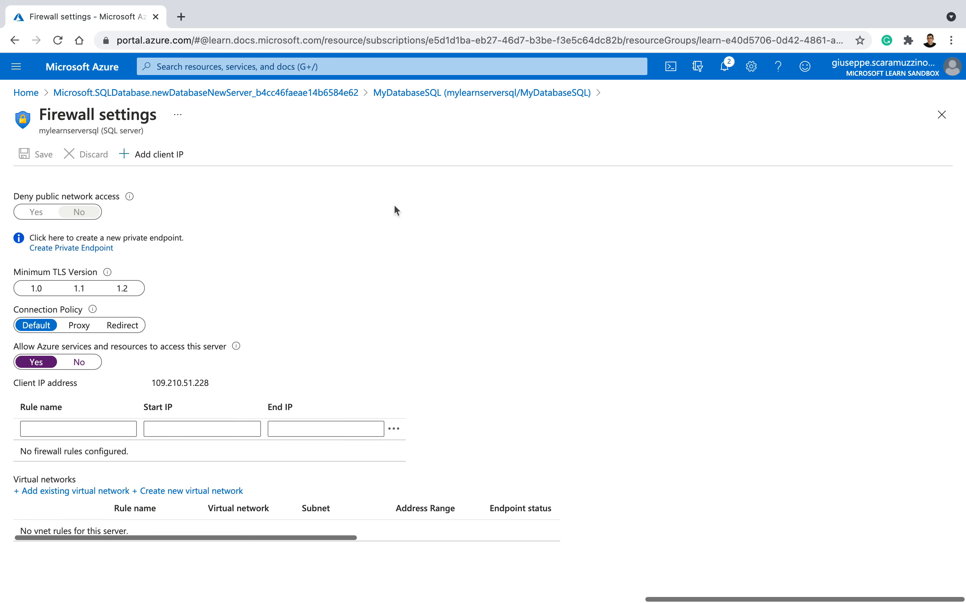
Step: Close the firewall, database and deployment pages, and open the list of all resources from the portal home
left_click(942, 115)
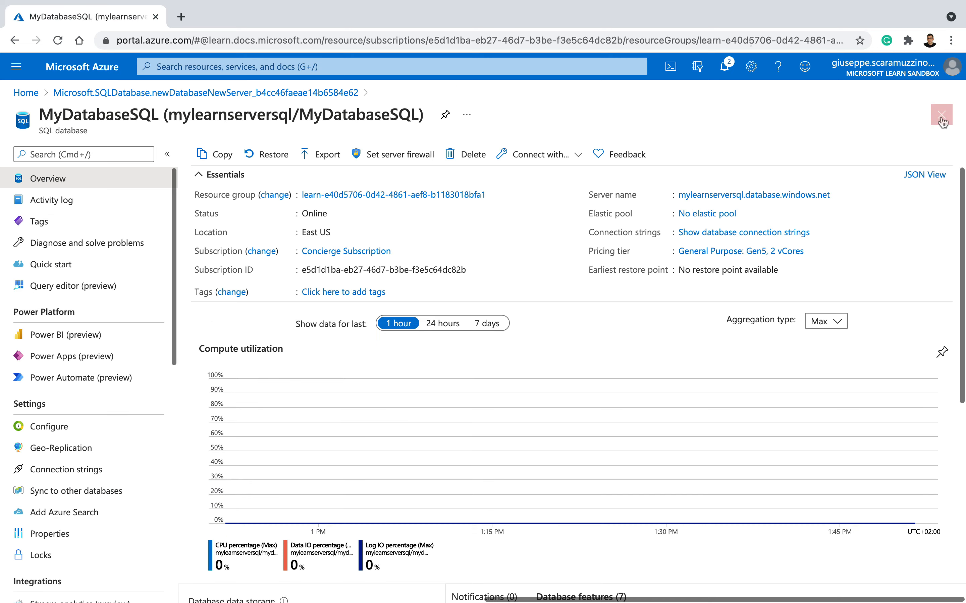
left_click(941, 115)
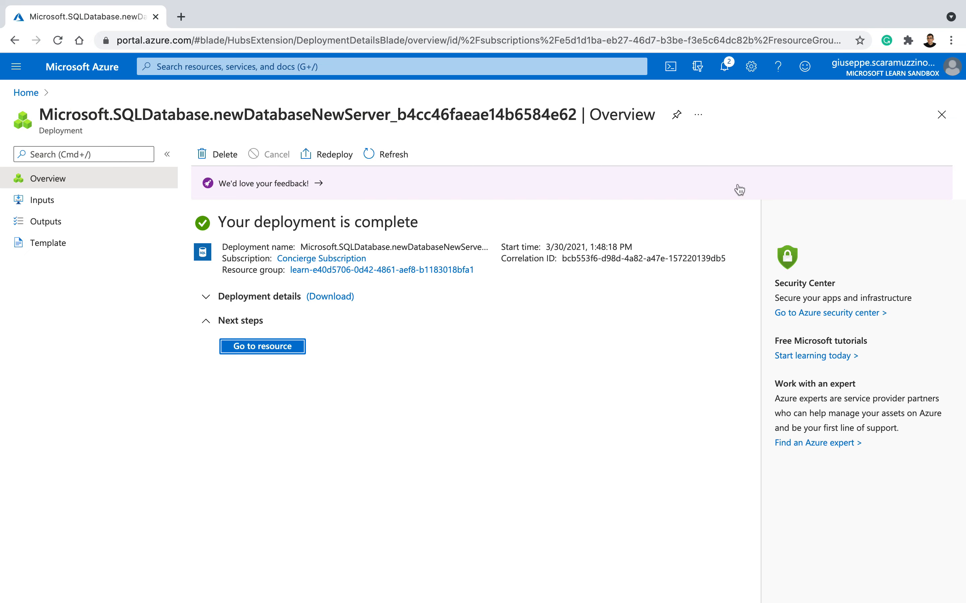
left_click(940, 116)
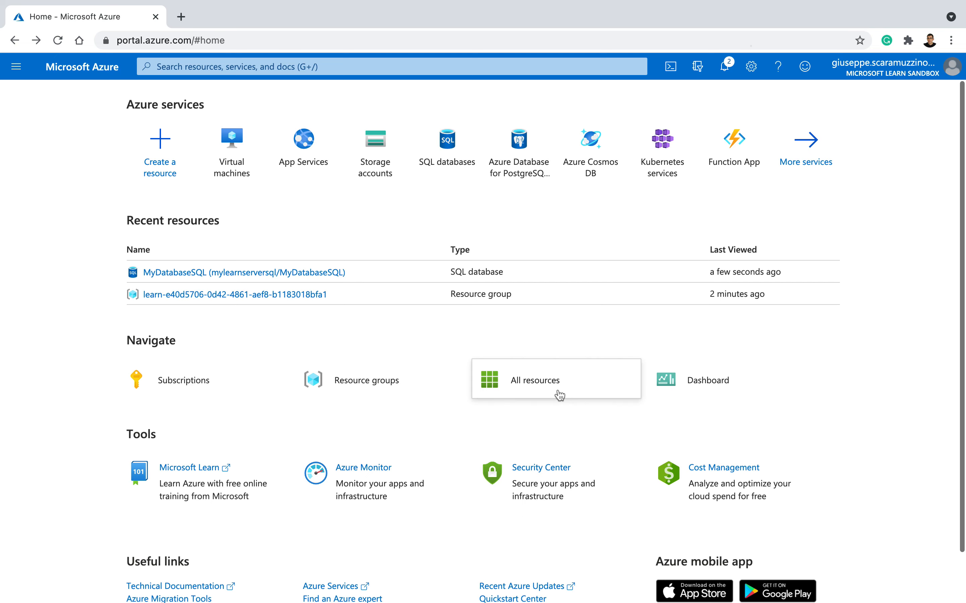
left_click(532, 386)
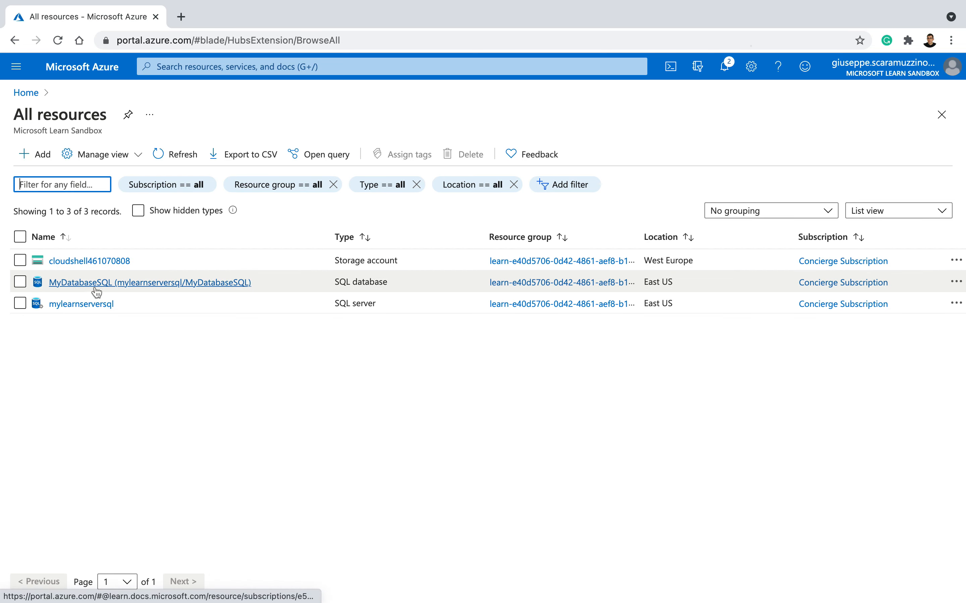
Step: Open MyDatabaseSQL from the resource list and try to sign in to its query editor with the SQL server account password
left_click(115, 287)
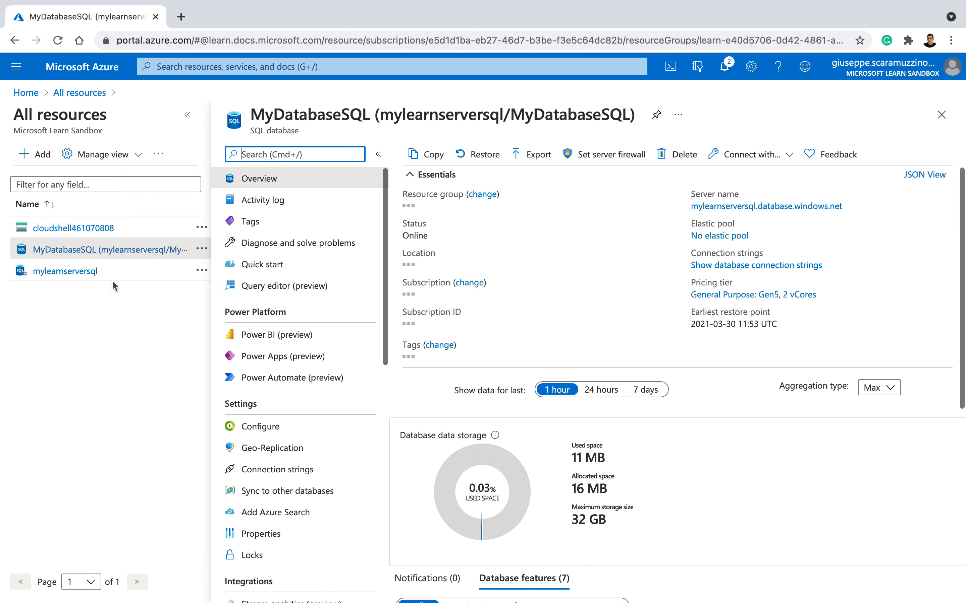
left_click(319, 295)
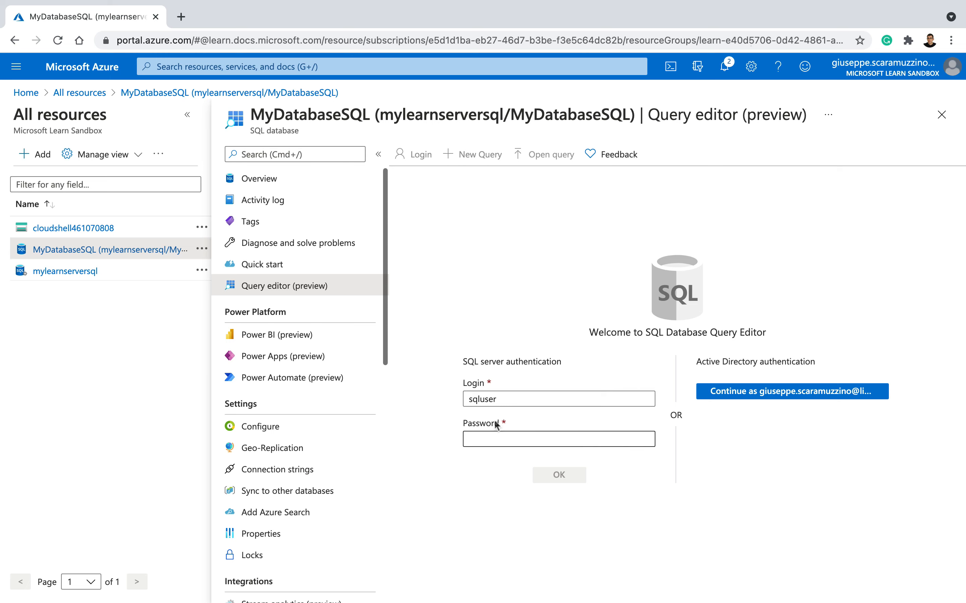
left_click(495, 438)
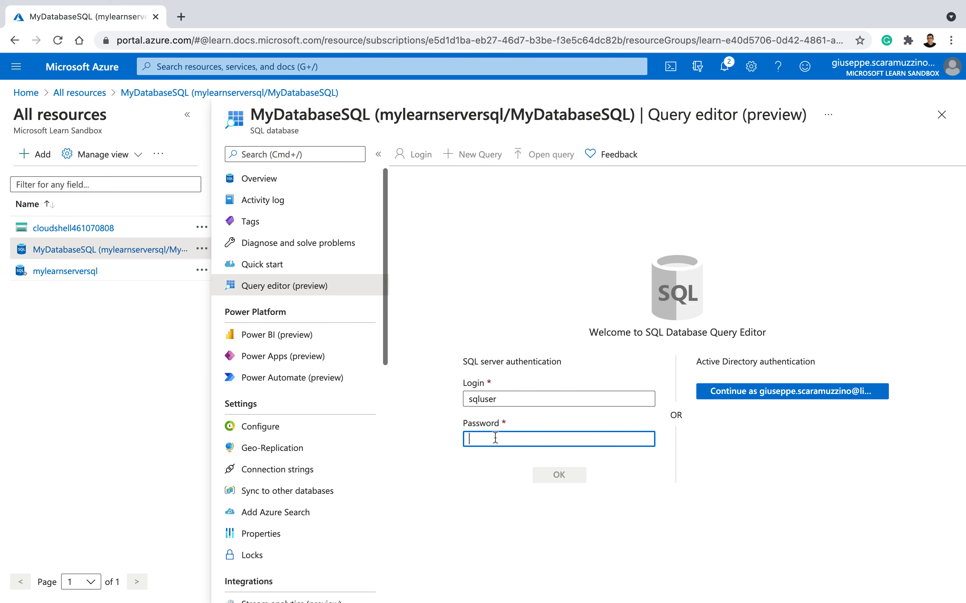
type("P")
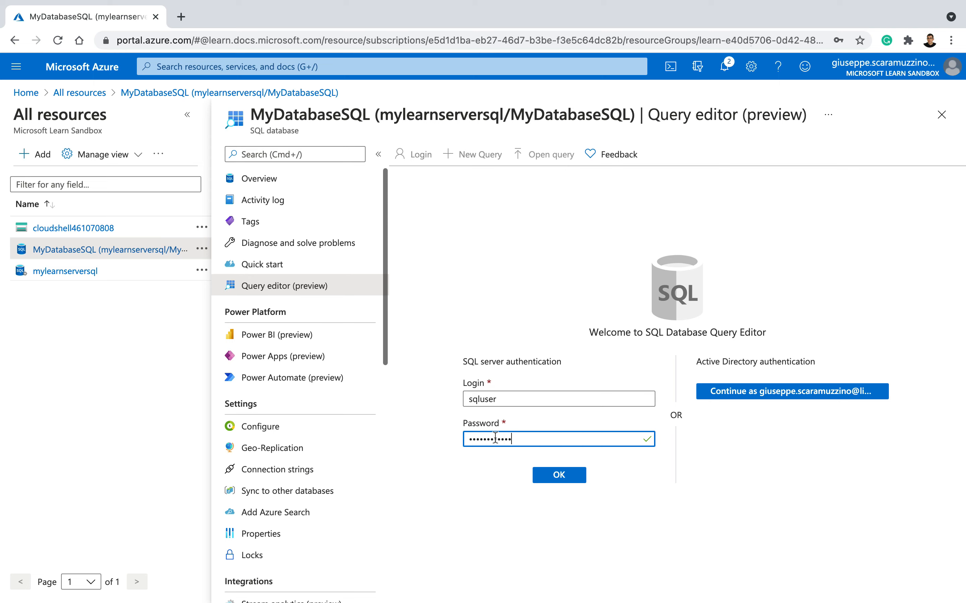
left_click(556, 476)
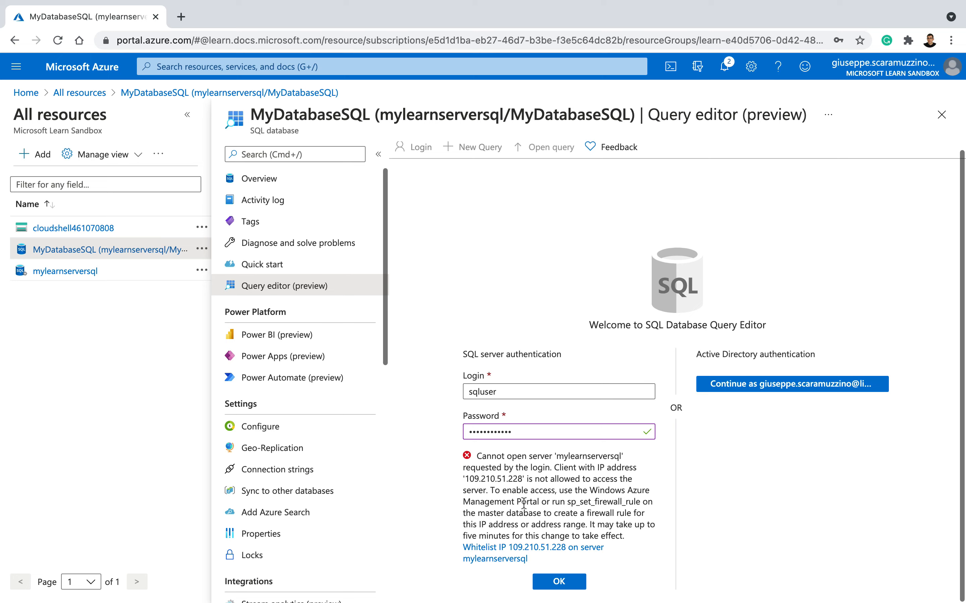
Step: Leave the query editor, add the current client IP to the server's firewall rules, save, and return to the database overview
left_click(250, 180)
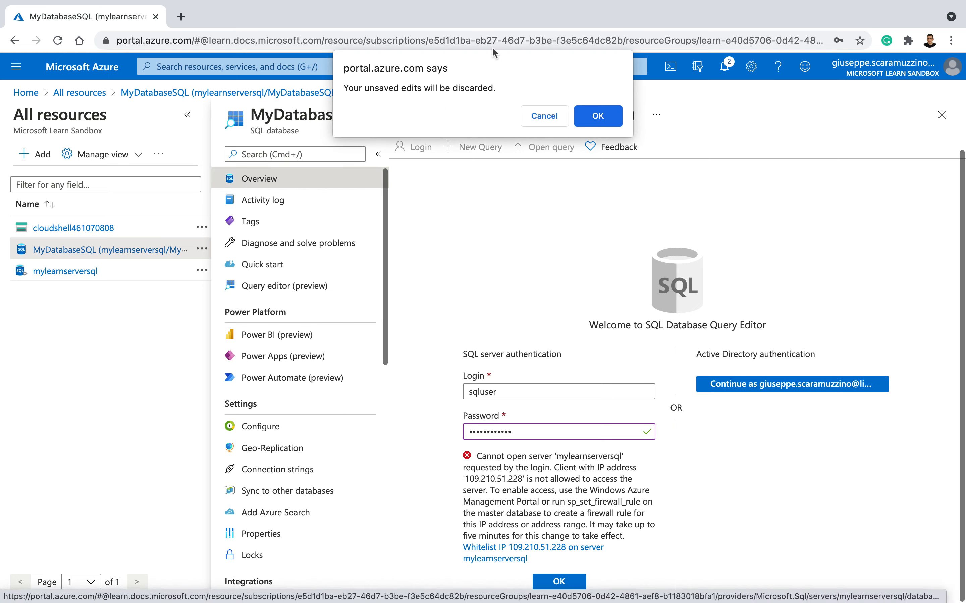
left_click(600, 118)
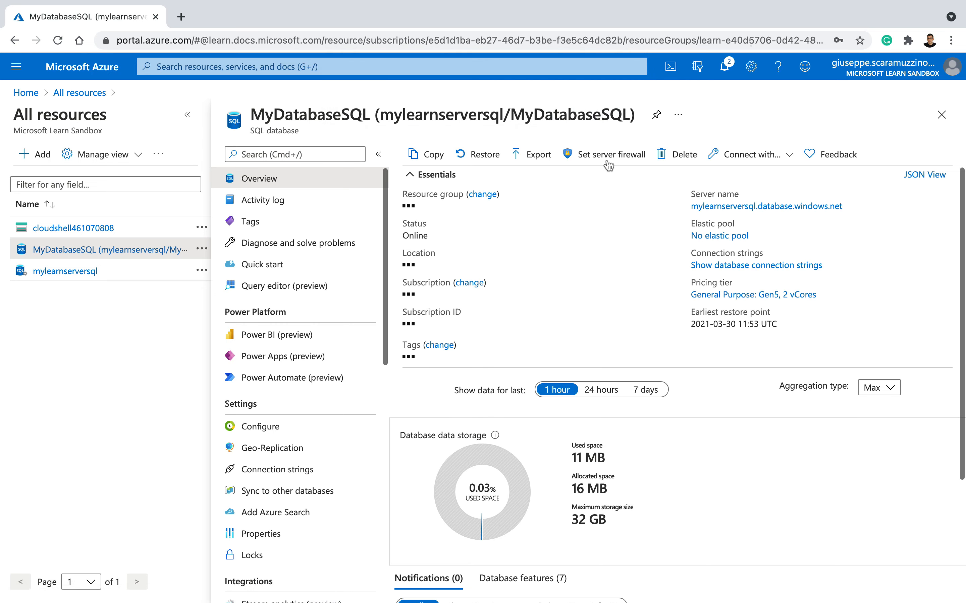
left_click(606, 159)
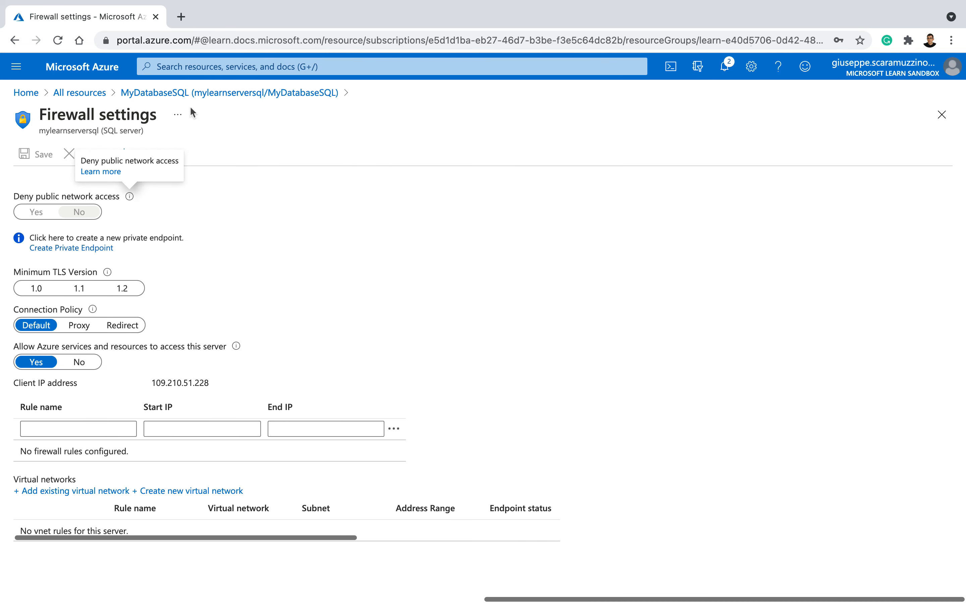
left_click(154, 156)
left_click(153, 157)
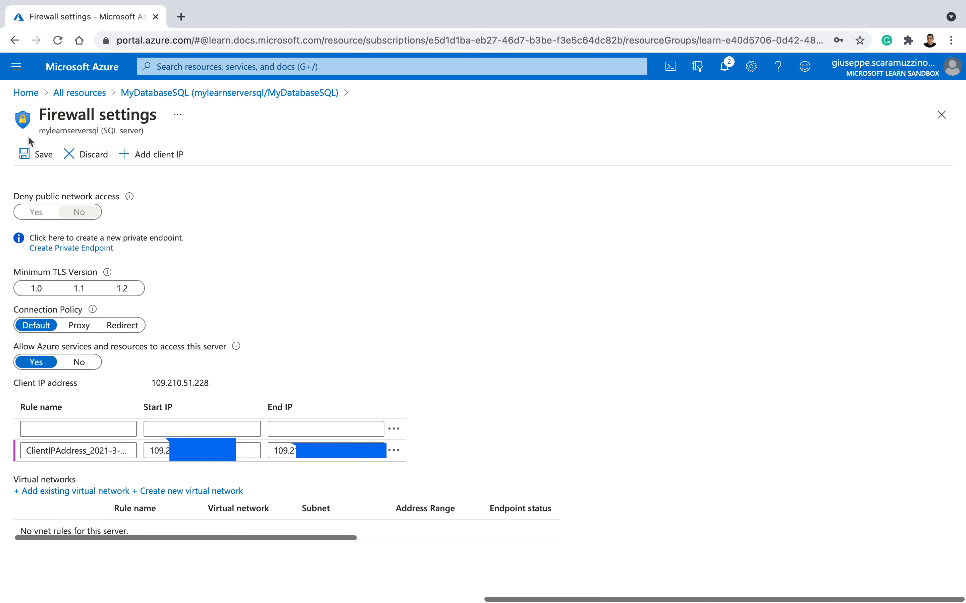
left_click(27, 155)
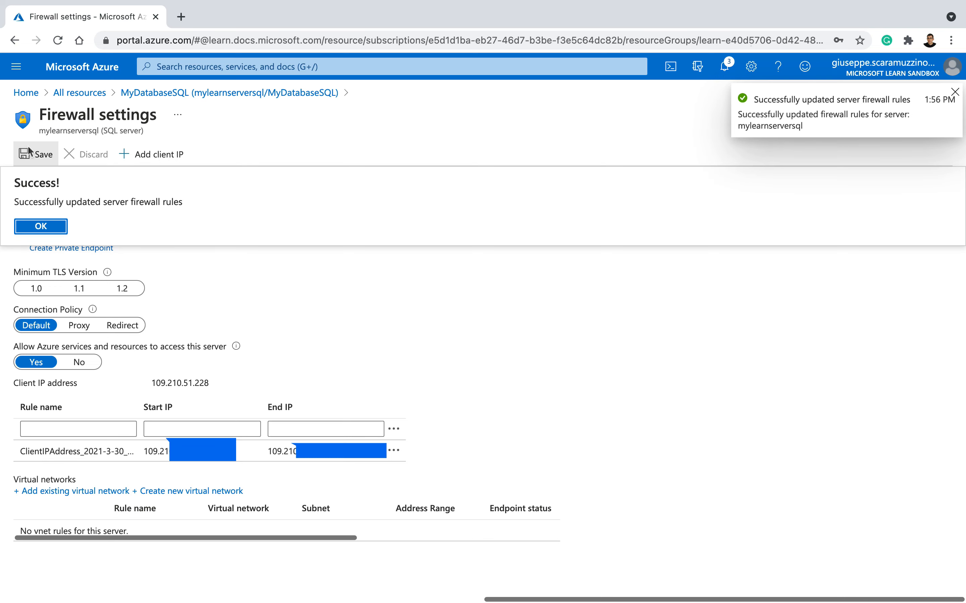
left_click(52, 226)
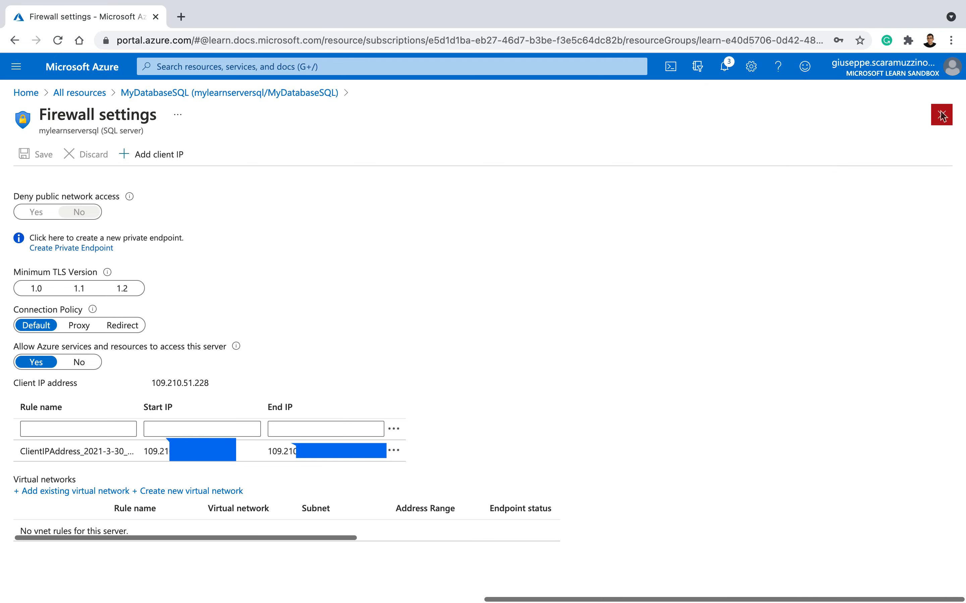
left_click(942, 115)
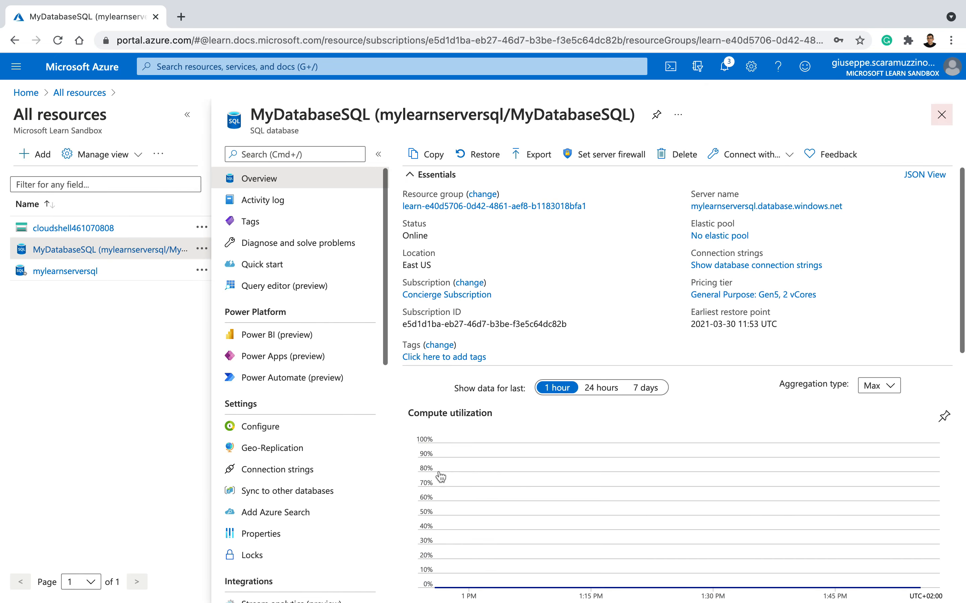
Step: Sign in to the database's query editor with the SQL server account password and expand the list of tables
left_click(282, 293)
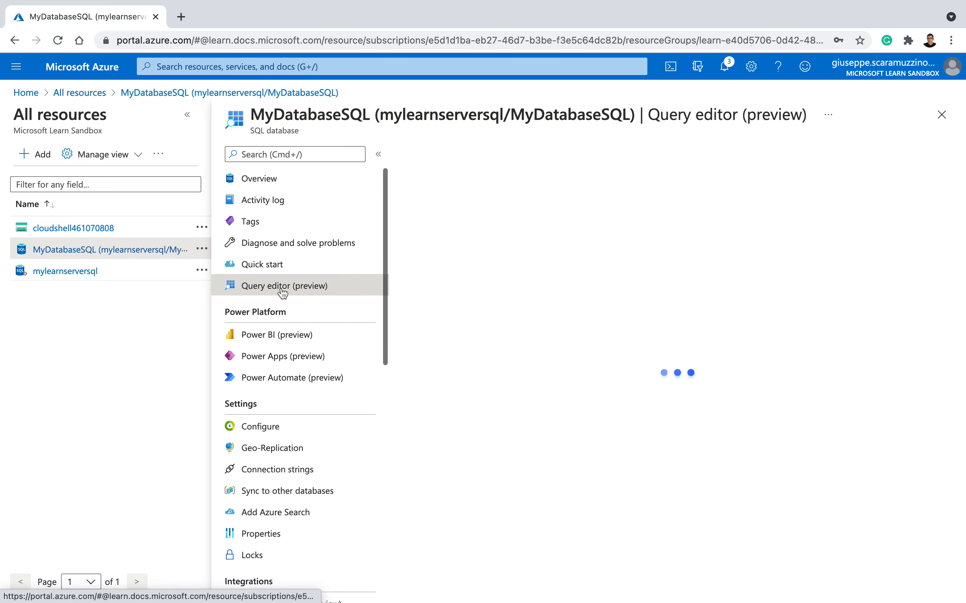
left_click(489, 439)
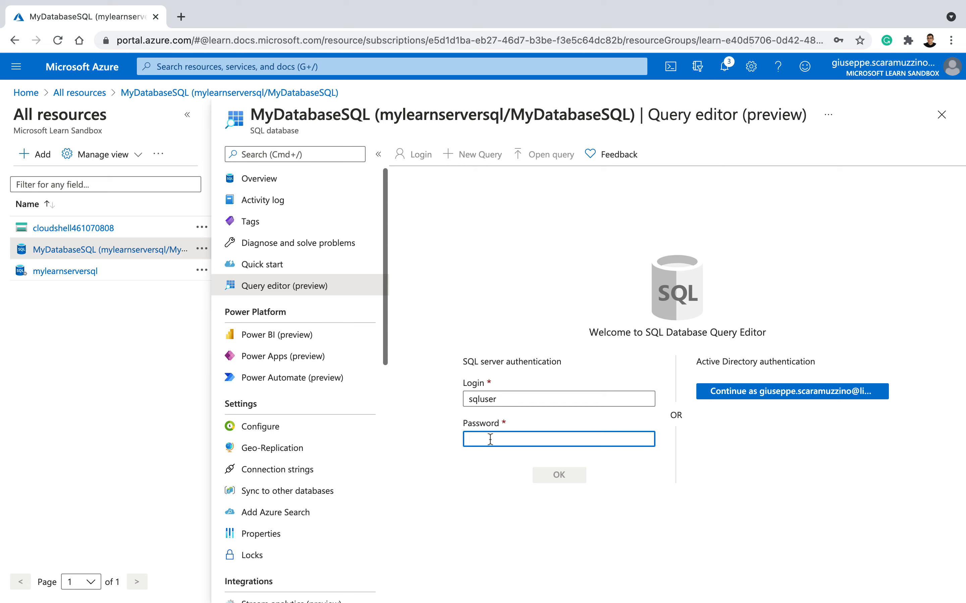
type("••")
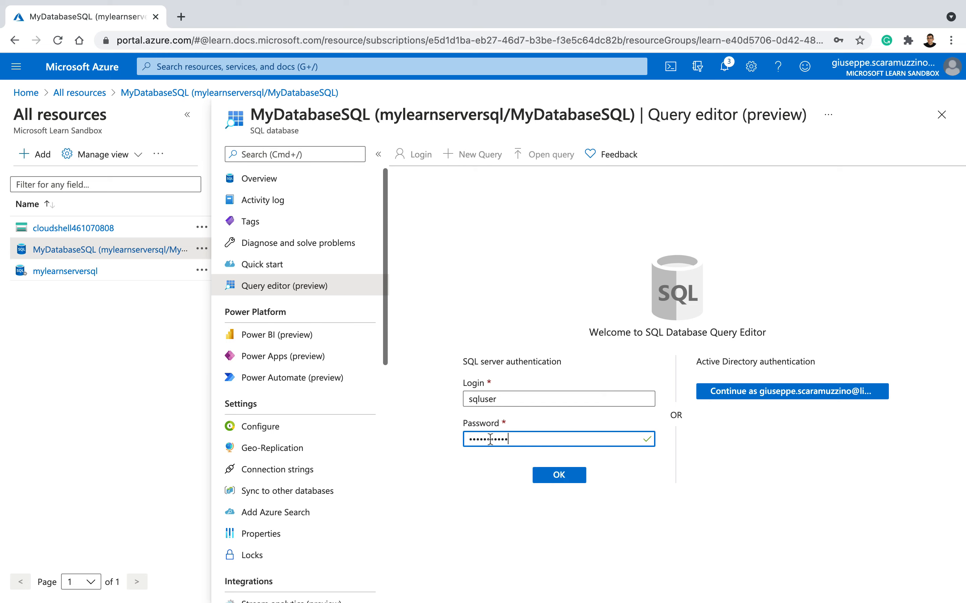
left_click(559, 476)
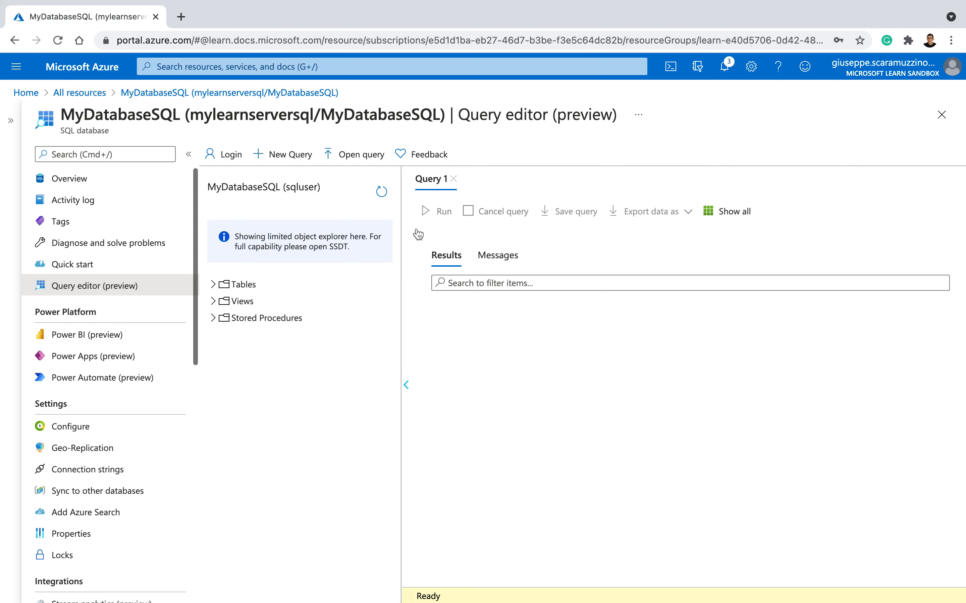
left_click(212, 284)
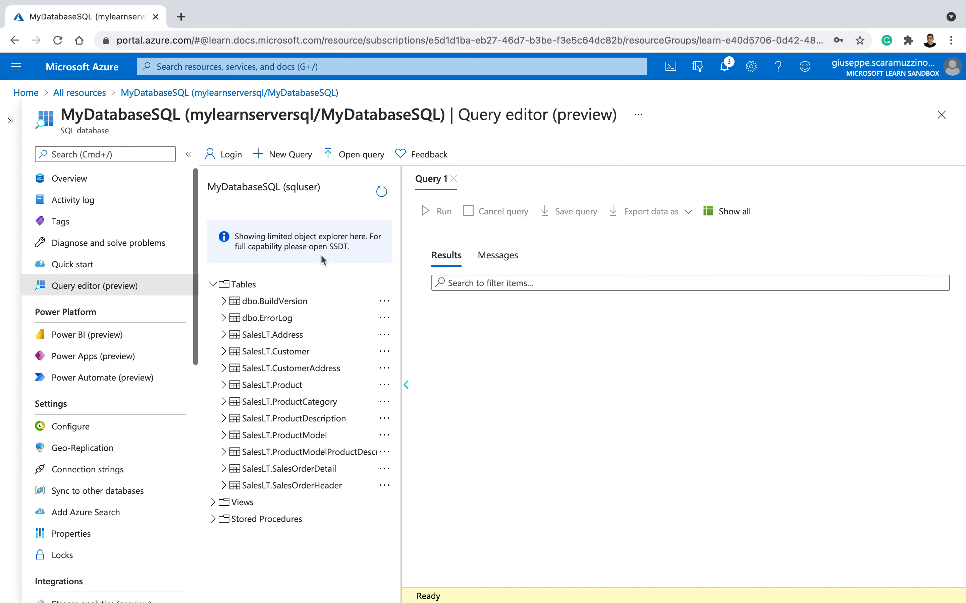
Step: Collapse the object explorer and begin the query with SELECT TOP 20 pc.Name as CategoryName, p.name as ProductName
left_click(405, 385)
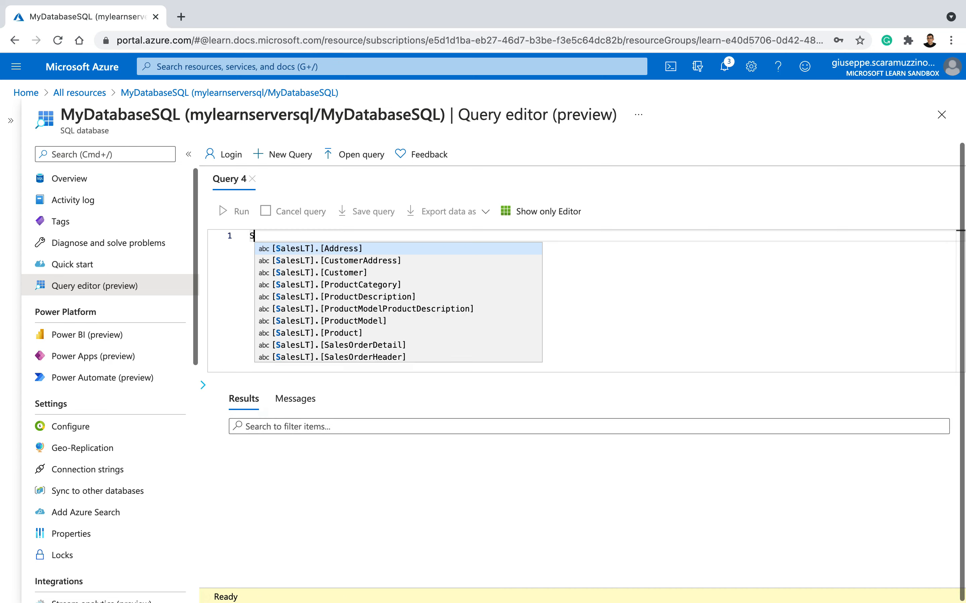
type("SELECT ")
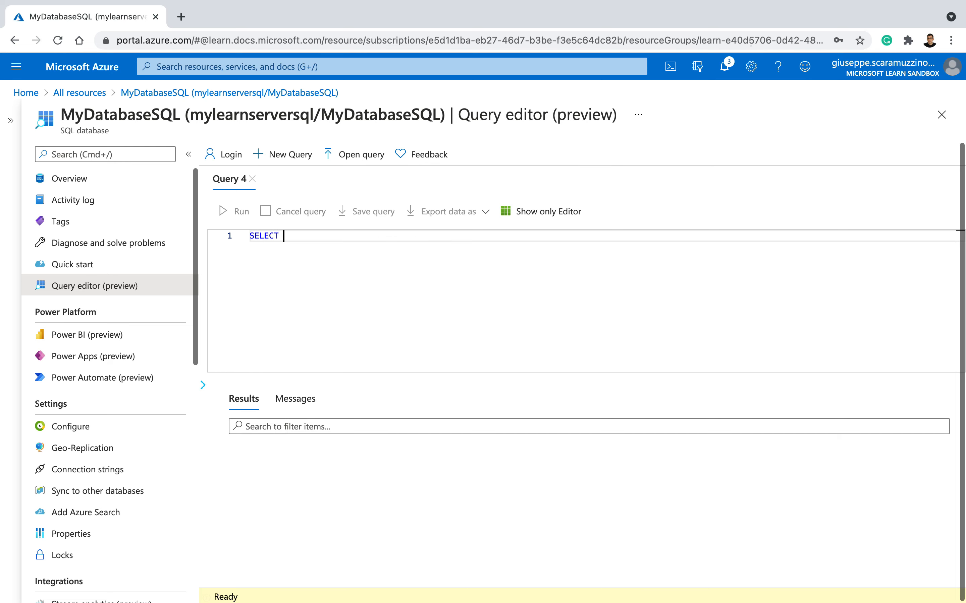
type("TOP 20")
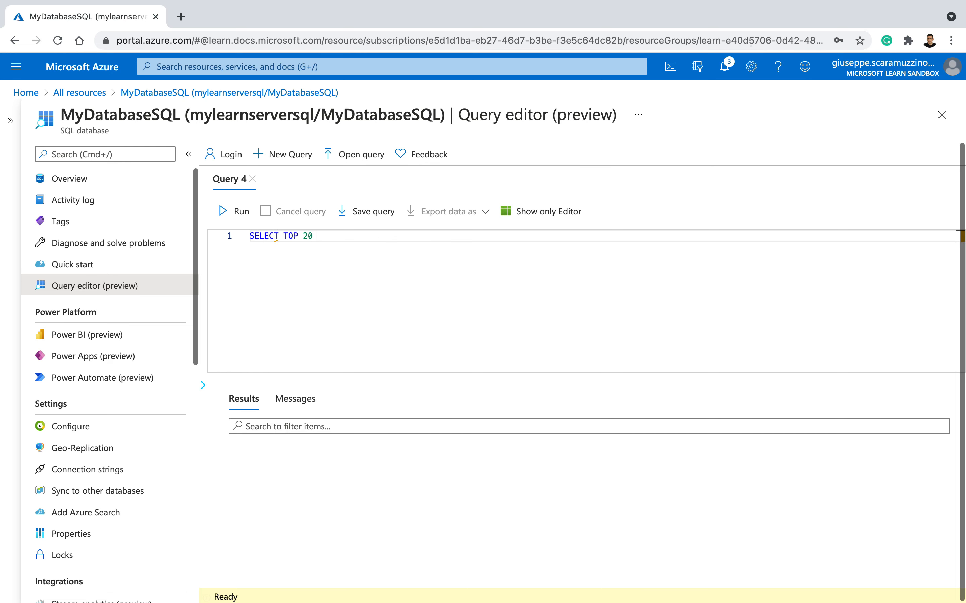
type(" pc.Name as Category")
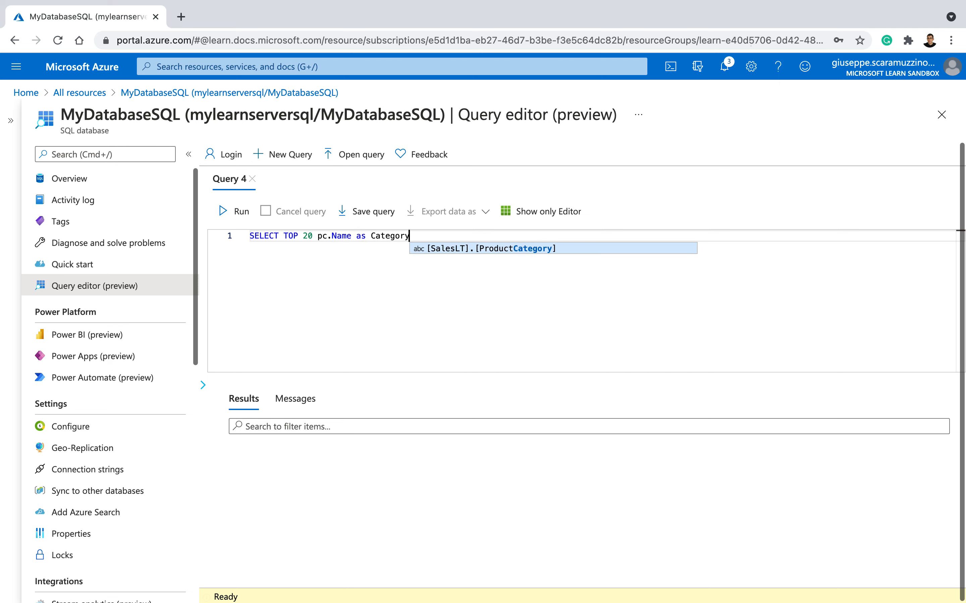
type("Name")
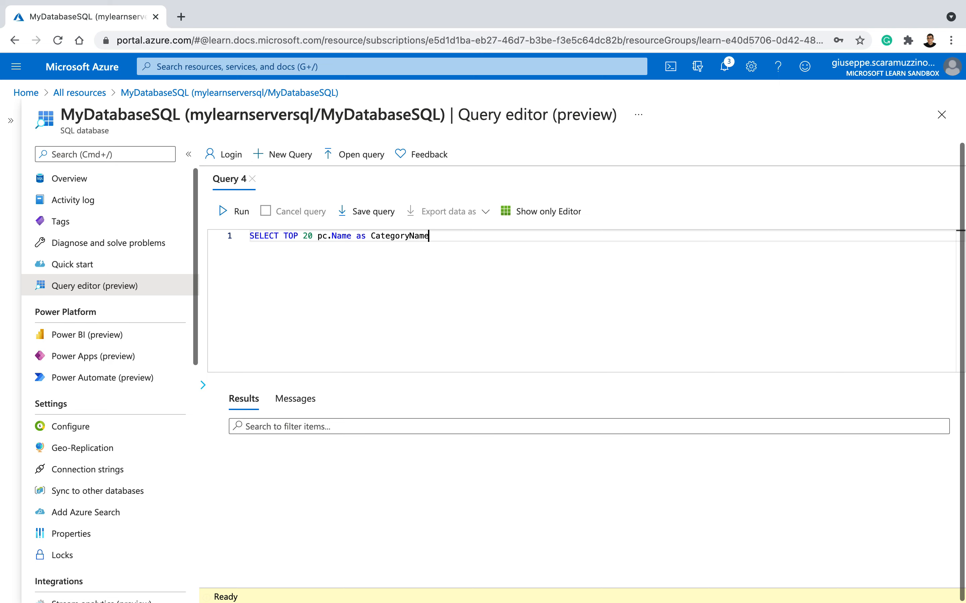
type(", p.name as ProductName")
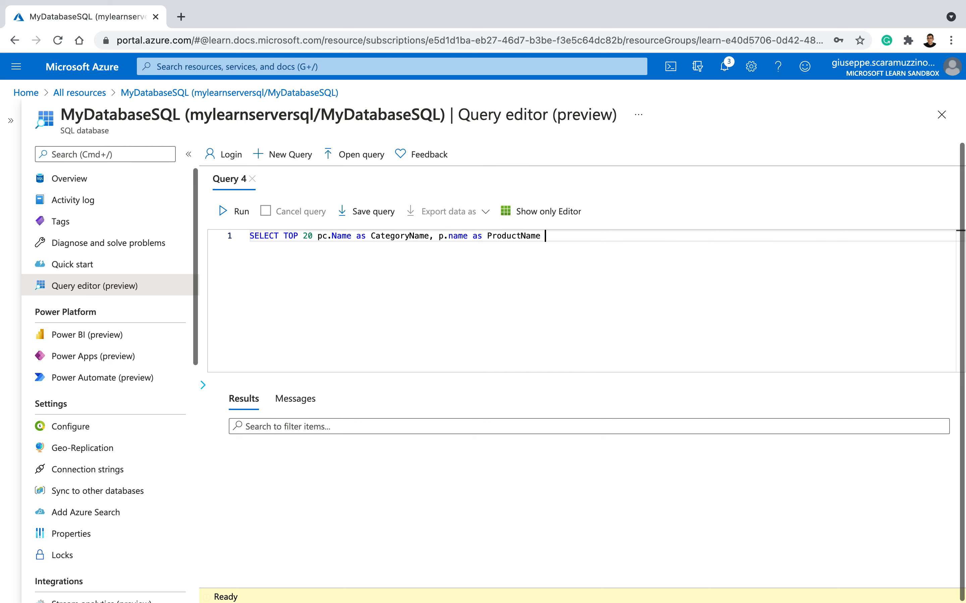
key("Return")
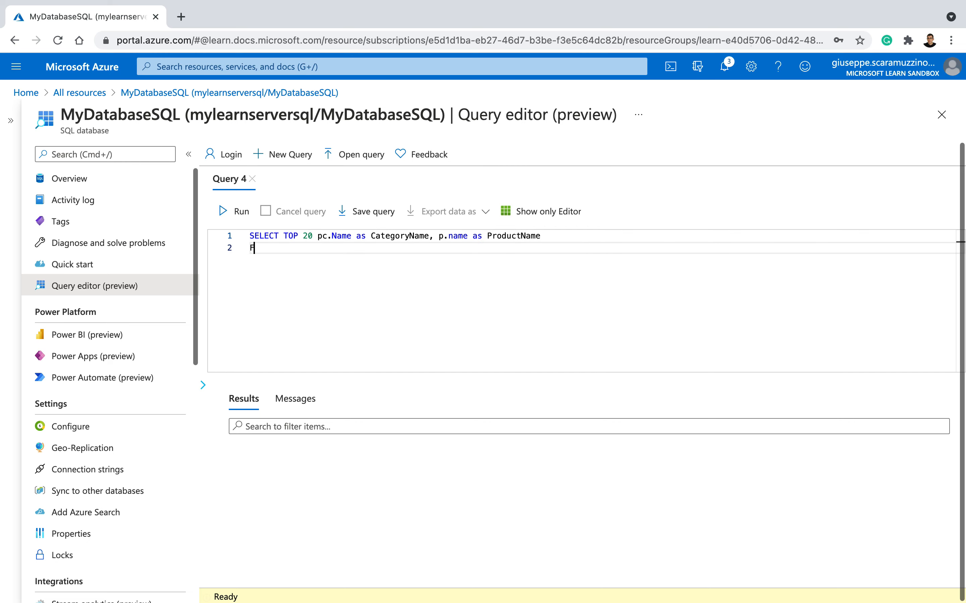
Step: Add the line FROM SalesLT.ProductCategory pc to the query
type("FROM Sales.")
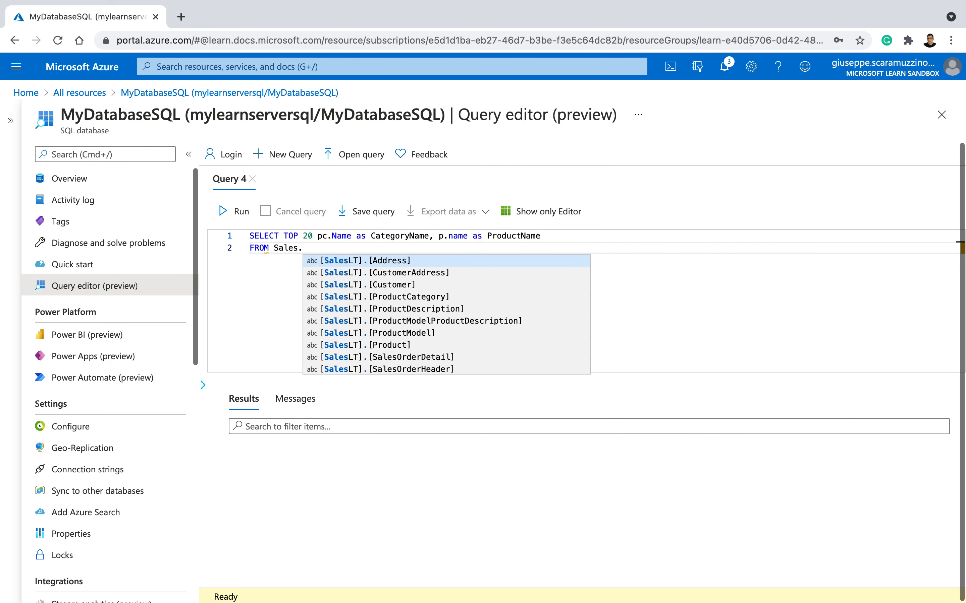
key("BackSpace")
type("LT.Pr")
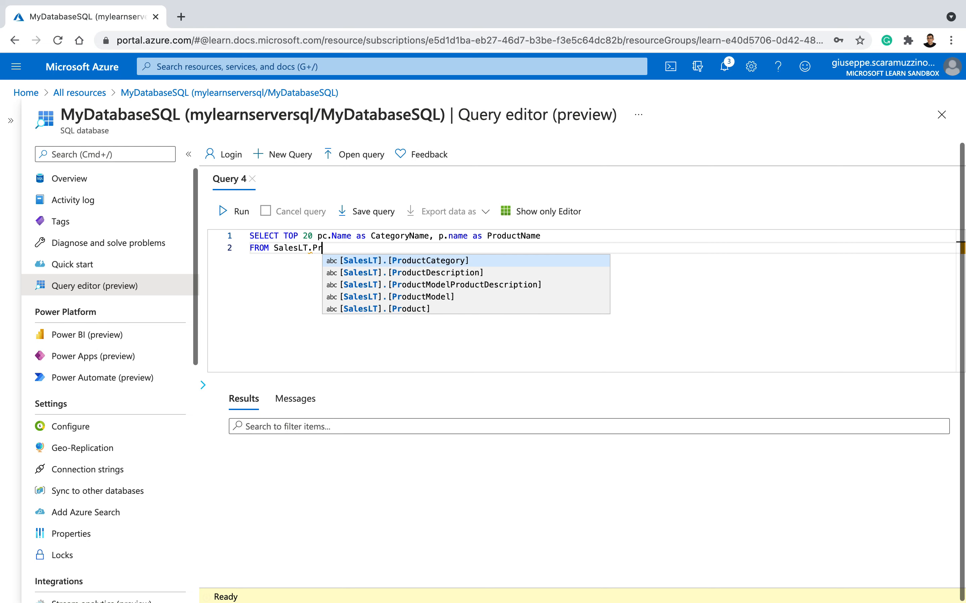
type("oductCat")
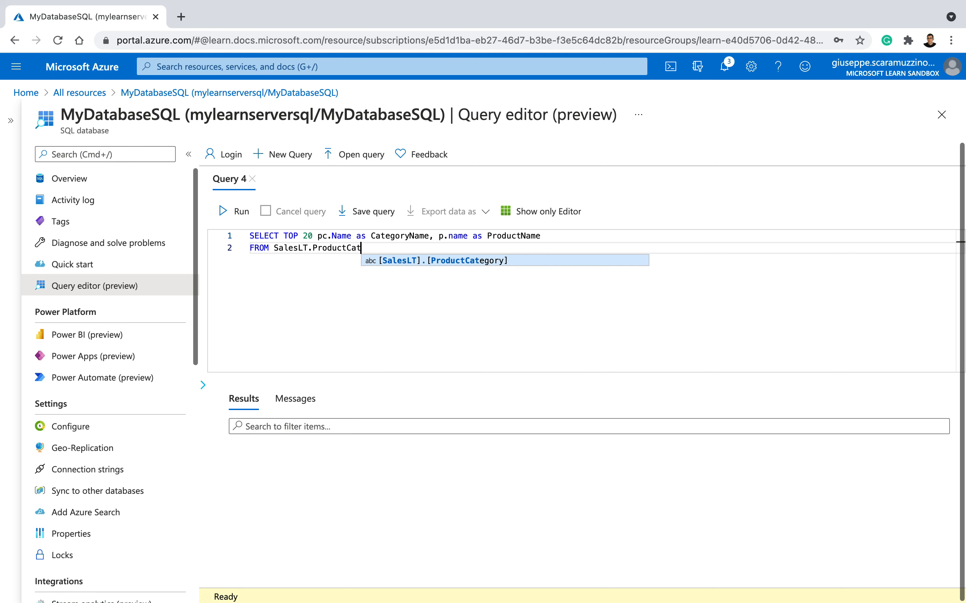
type("egory pc")
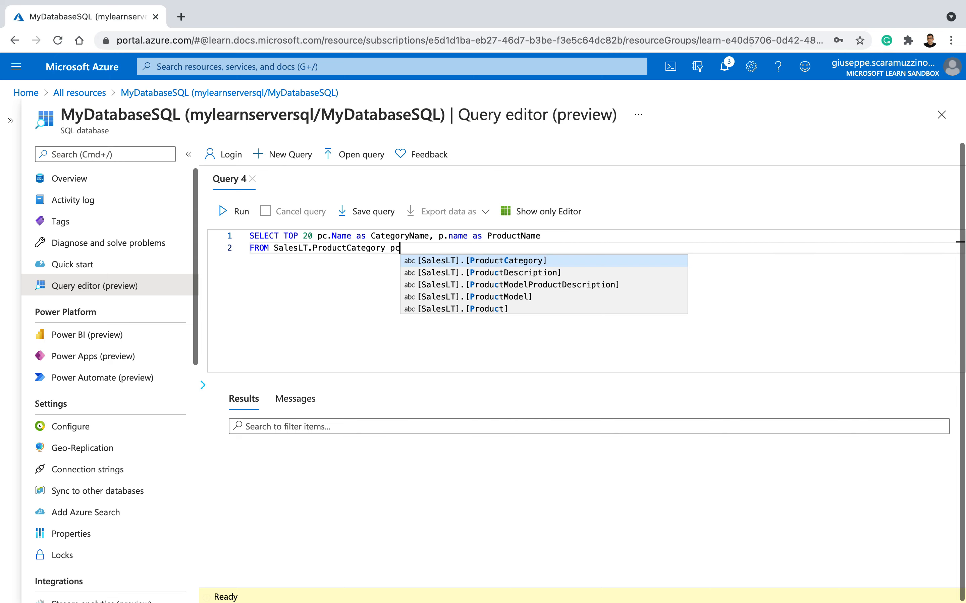
key("Return")
Step: Add the line JOIN SalesLT.Product p below the FROM clause
type("JOIN SalesLt.")
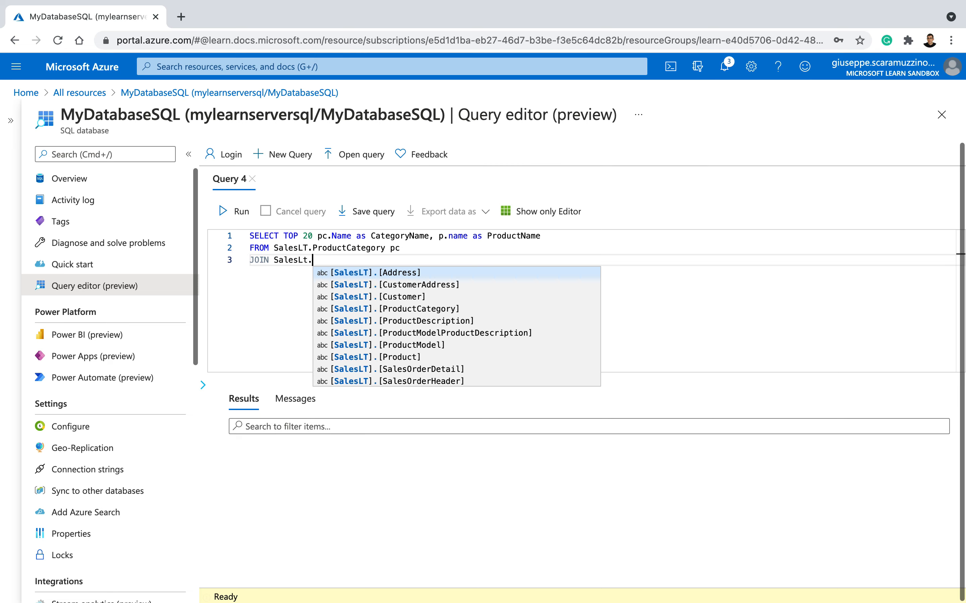
key("BackSpace")
type("T.P")
type("r")
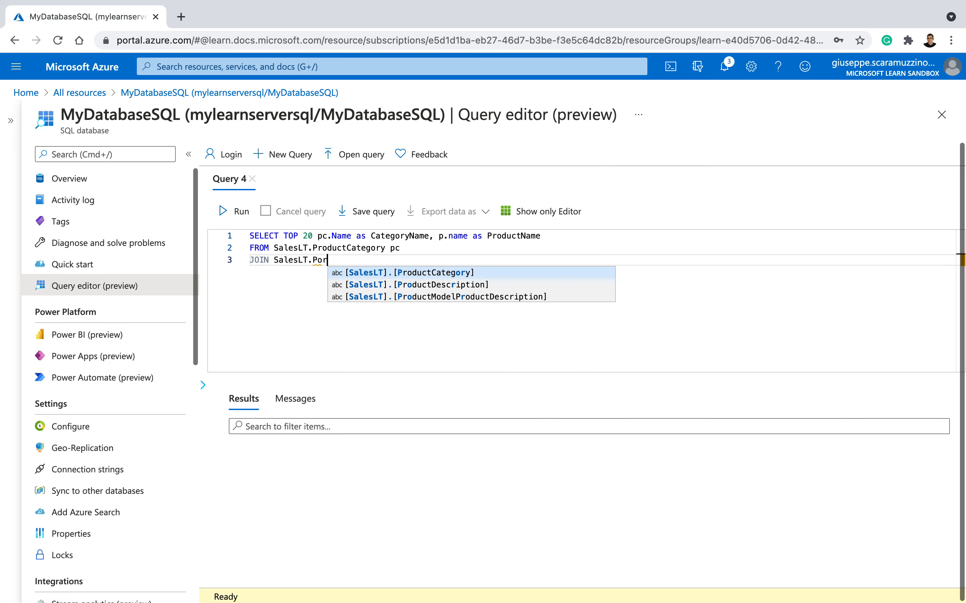
type("oduct p")
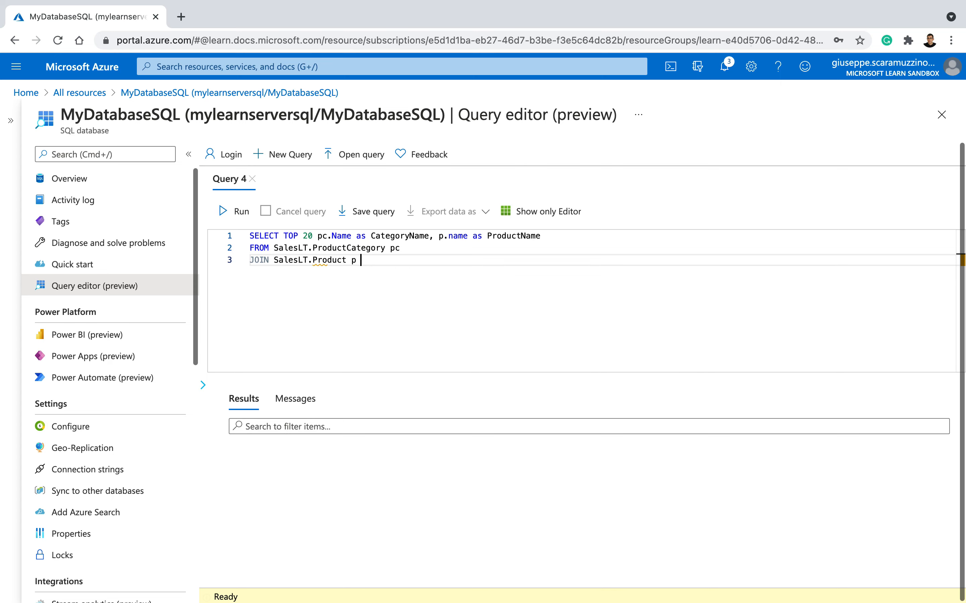
key("Return")
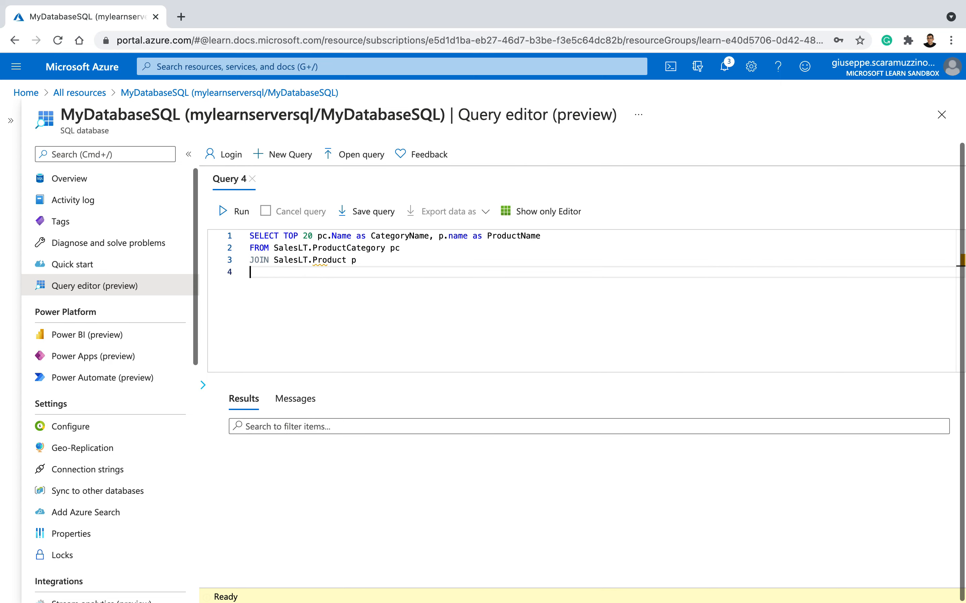
Step: Complete the query with ON pc.productcategoryid = p.productcategoryid; and run it
type("ON pc.productca")
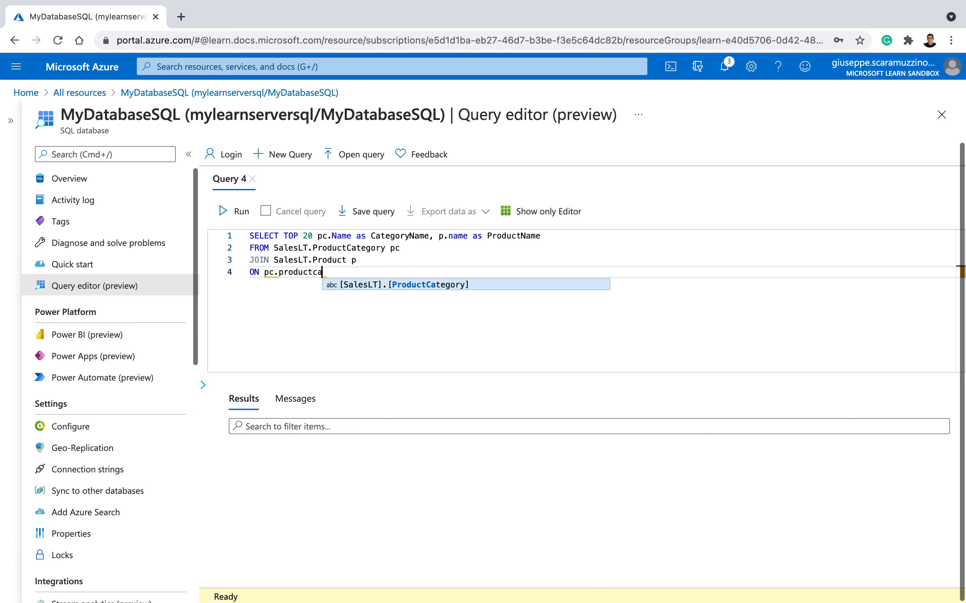
type("tegoryid ")
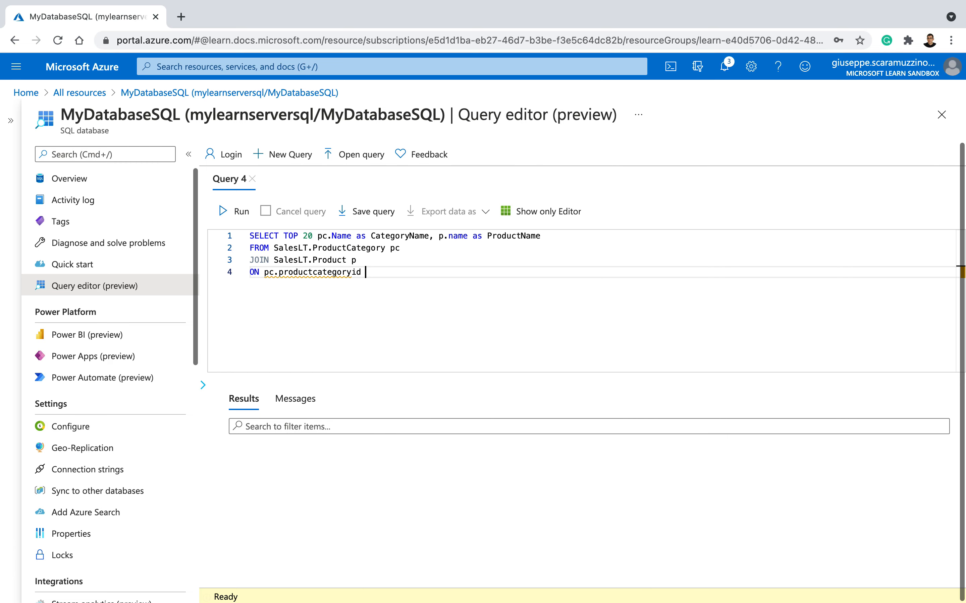
type("= ")
type("pc.")
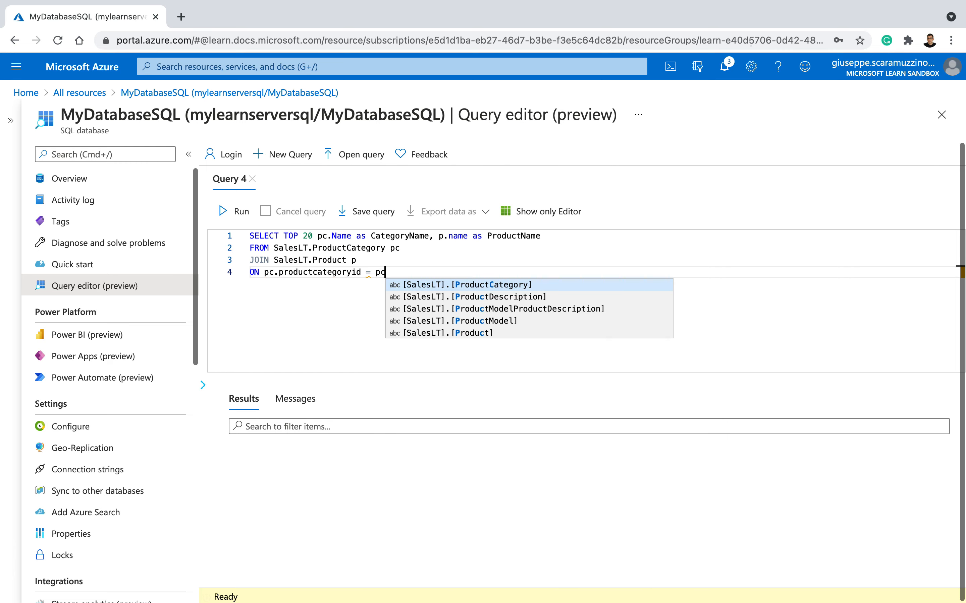
type("productca")
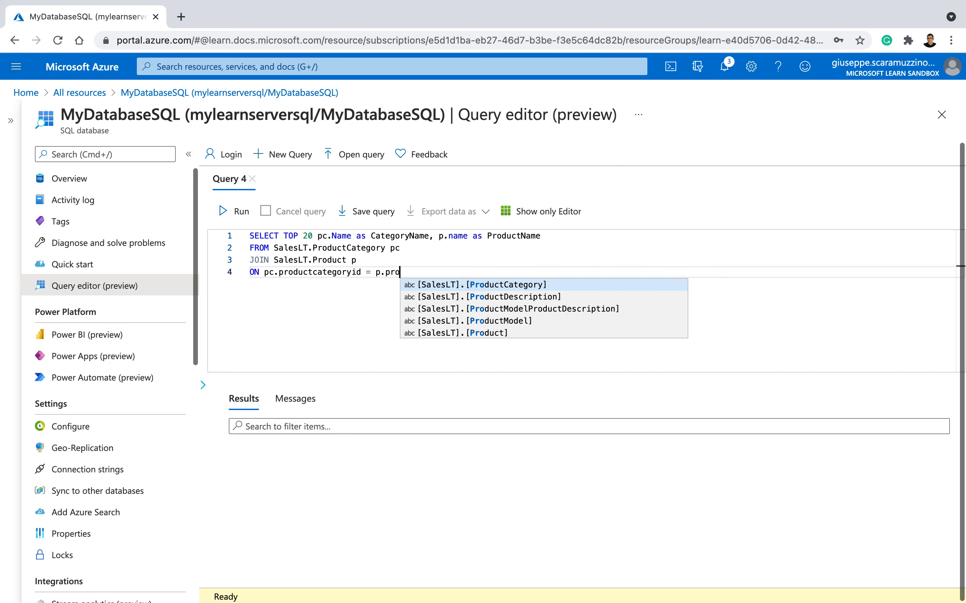
type("tegoryid;")
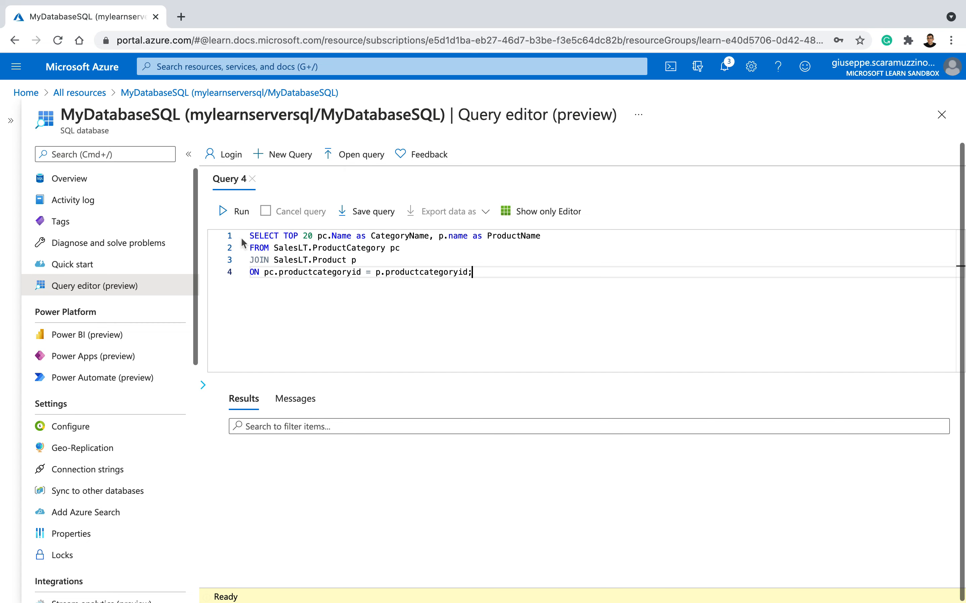
left_click(233, 218)
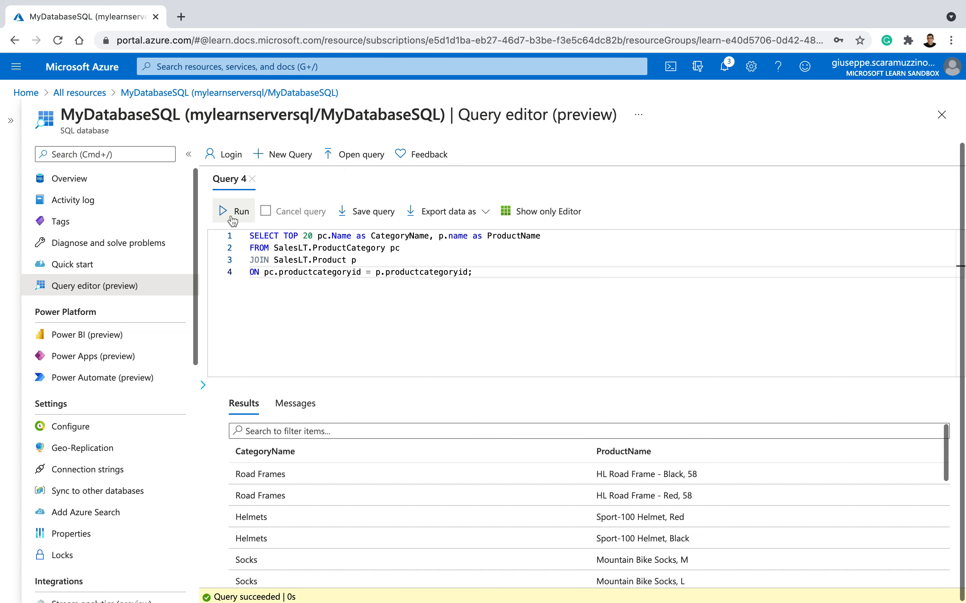